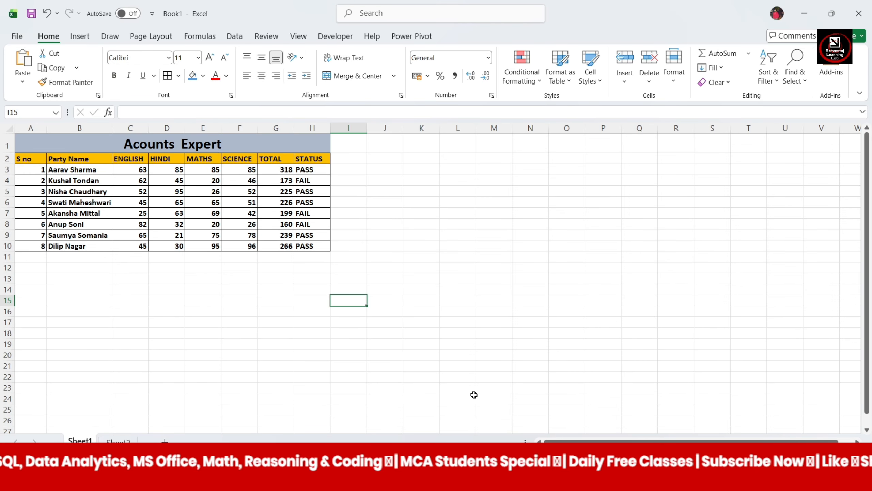
{"action": "scroll", "coordinate": [474, 394], "scroll_direction": "down", "scroll_amount": 2}
{"action": "scroll", "coordinate": [474, 395], "scroll_direction": "up", "scroll_amount": 2}
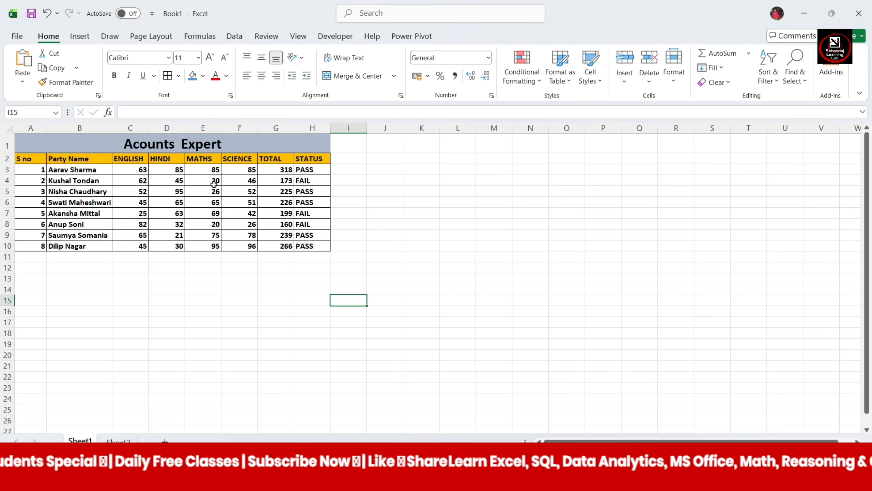
{"action": "scroll", "coordinate": [233, 186], "scroll_direction": "down", "scroll_amount": 2}
{"action": "scroll", "coordinate": [233, 186], "scroll_direction": "up", "scroll_amount": 2}
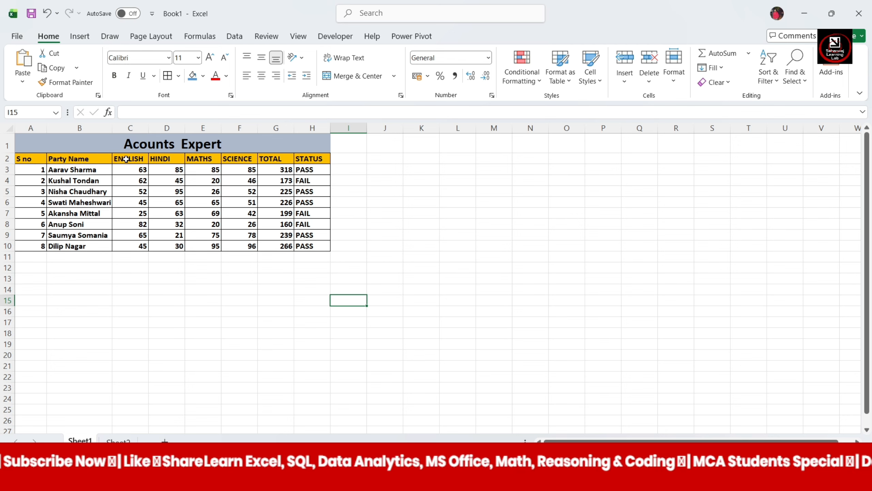
{"action": "left_click_drag", "start_coordinate": [122, 159], "coordinate": [141, 248]}
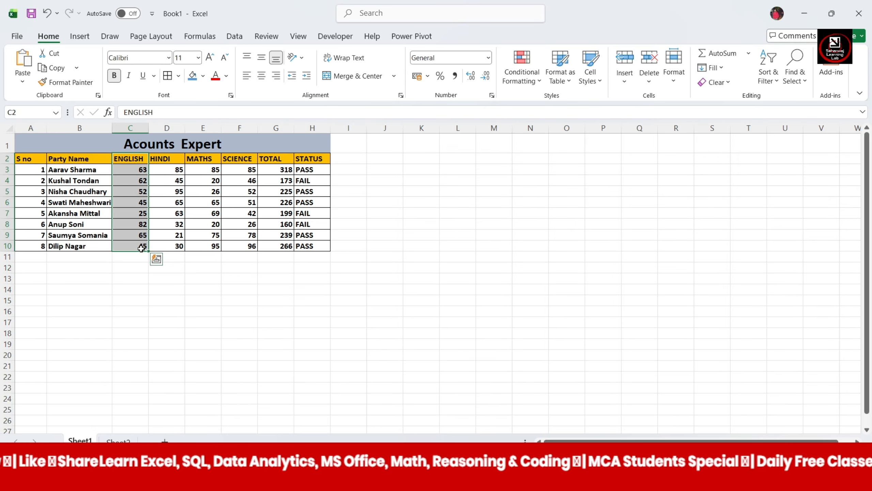
{"action": "left_click", "coordinate": [418, 257]}
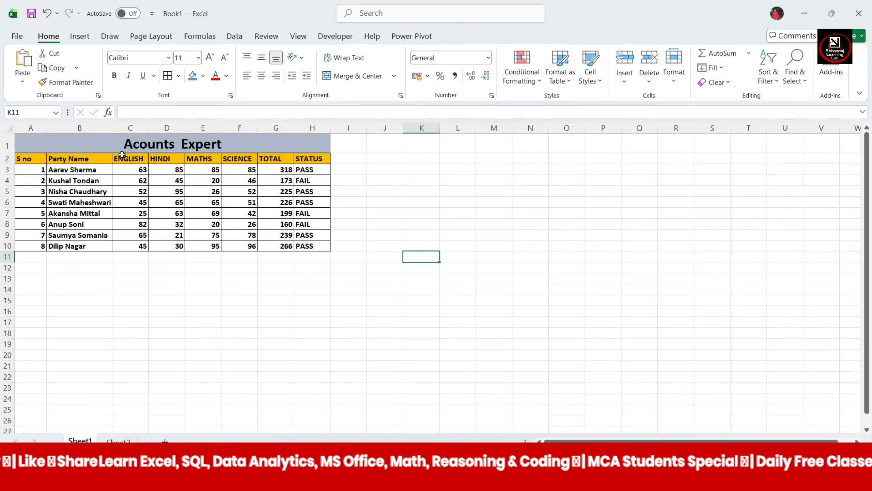
- Highlight the cells in C2:C10 of the ENGLISH column that are greater than 60 with Green Fill with Dark Green Text
{"action": "left_click_drag", "start_coordinate": [119, 158], "coordinate": [142, 242]}
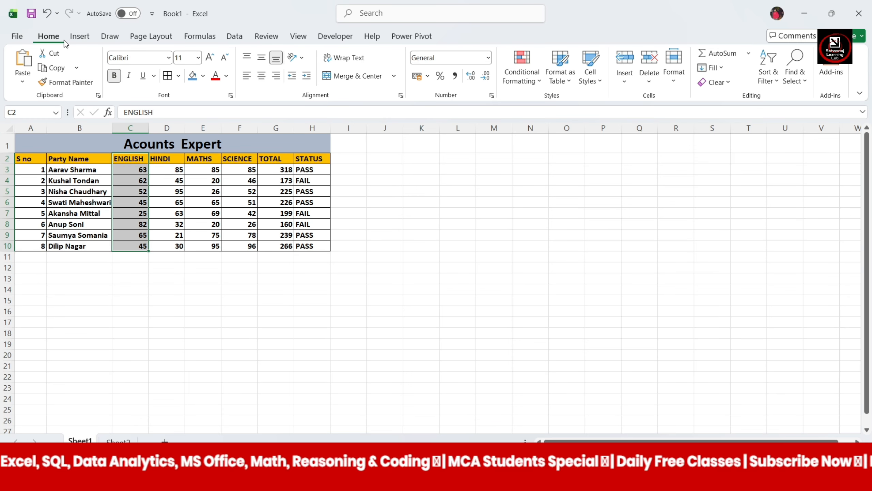
{"action": "left_click", "coordinate": [518, 75]}
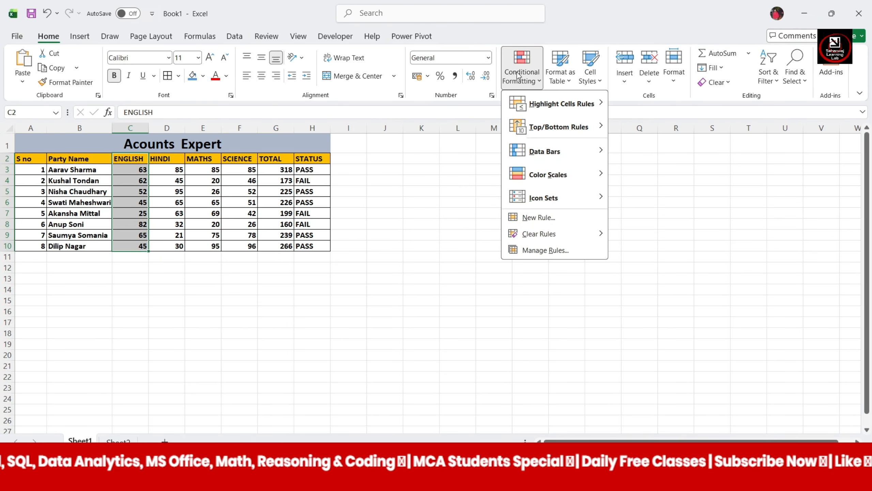
{"action": "mouse_move", "coordinate": [547, 106]}
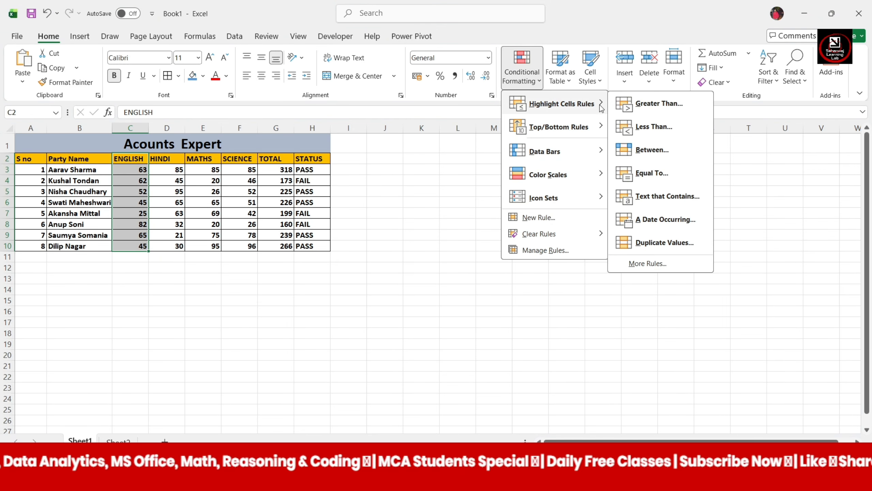
{"action": "left_click", "coordinate": [640, 109]}
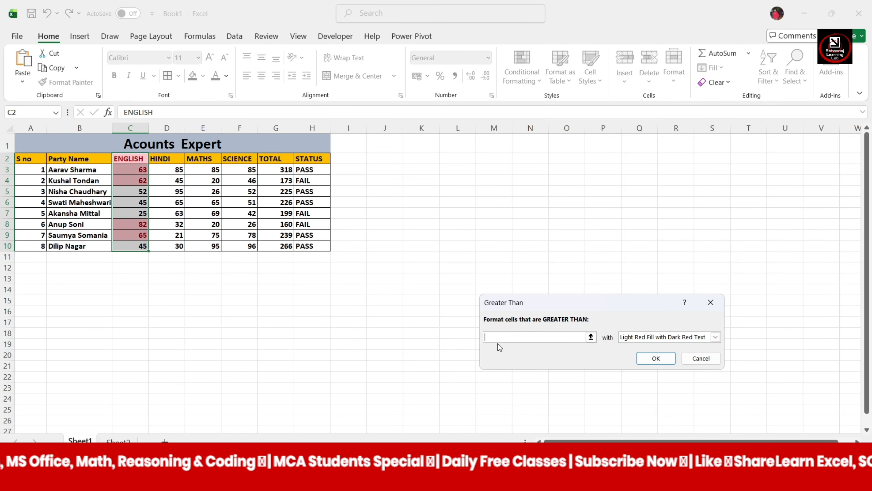
{"action": "type", "text": "6"}
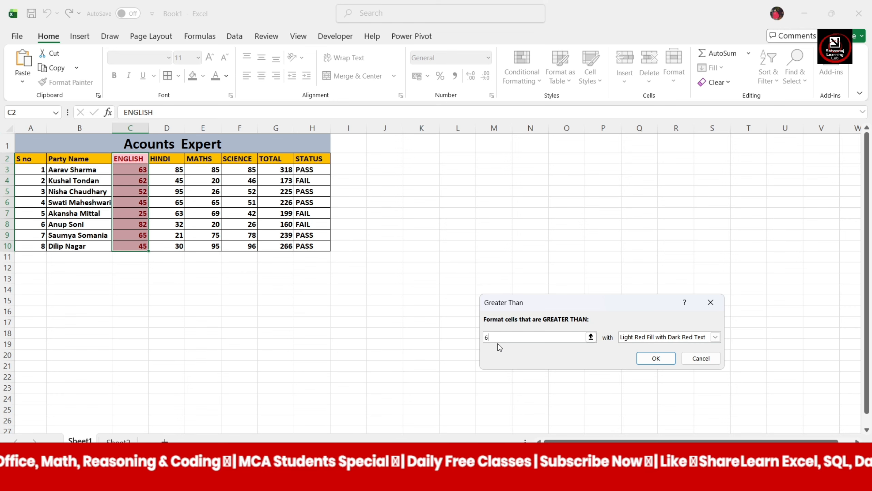
{"action": "type", "text": "0"}
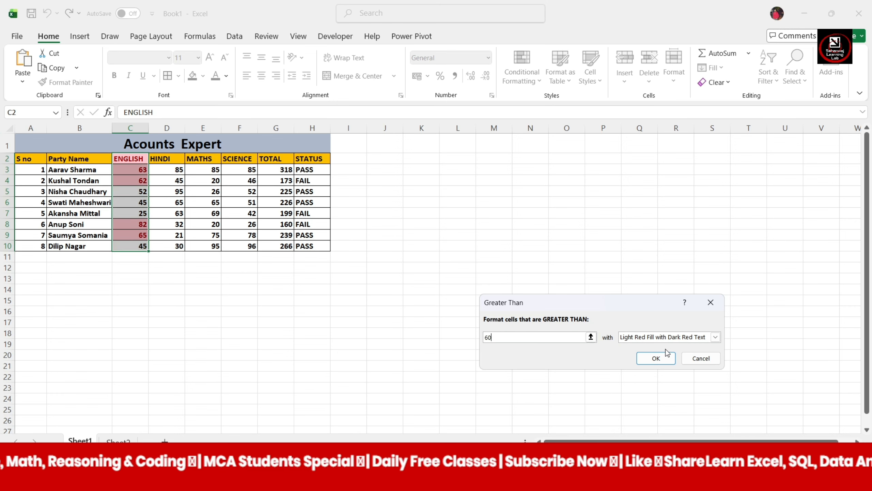
{"action": "left_click", "coordinate": [716, 336]}
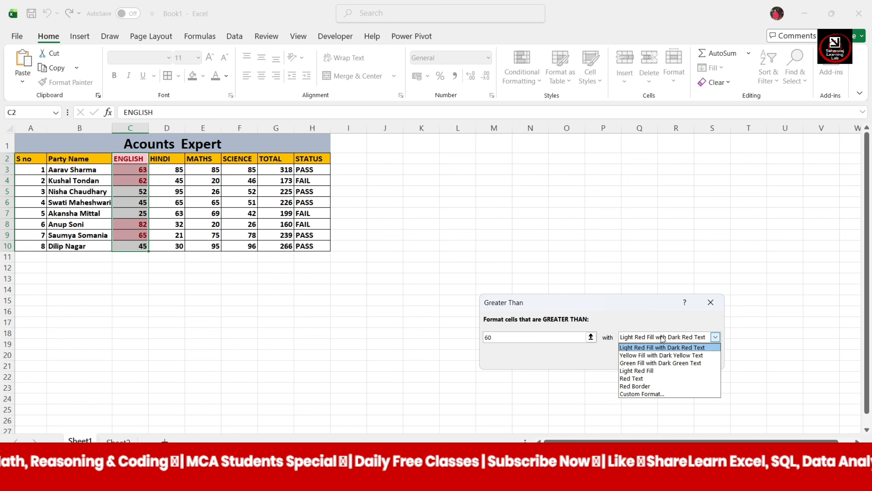
{"action": "left_click", "coordinate": [644, 362]}
{"action": "left_click", "coordinate": [650, 358]}
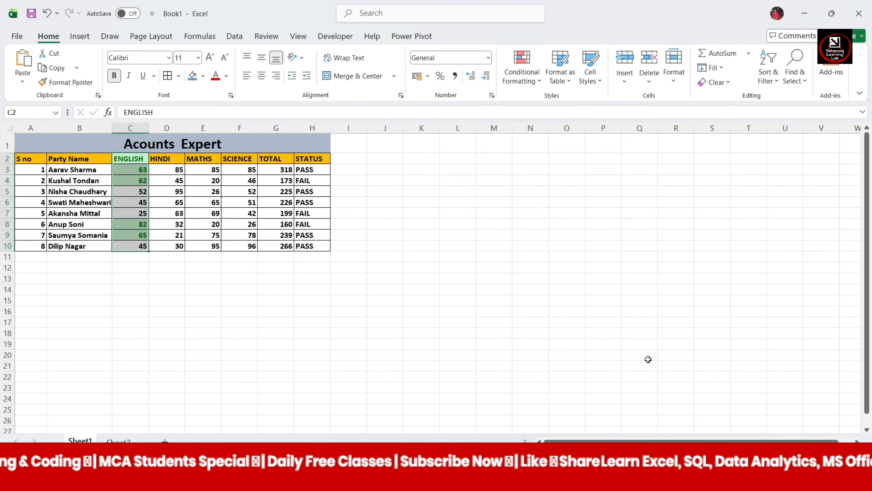
{"action": "left_click", "coordinate": [406, 325]}
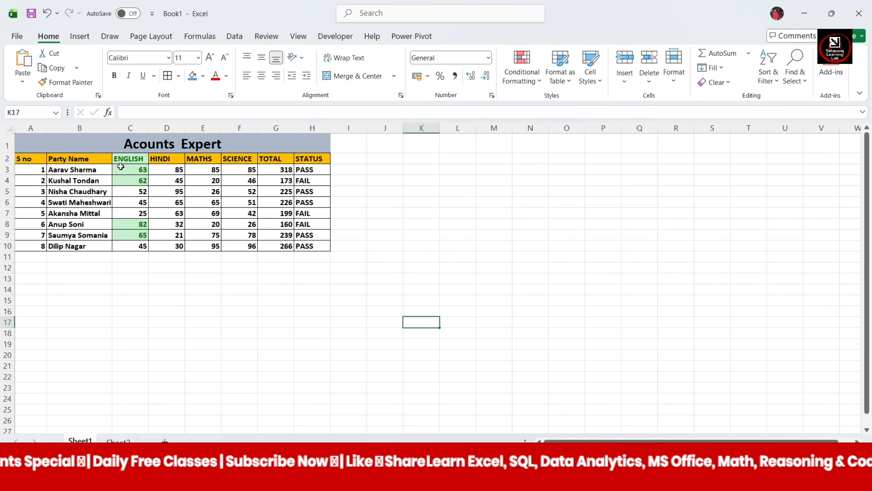
- Highlight the ENGLISH marks in C3:C10 that are less than 50 with Yellow Fill with Dark Yellow Text
{"action": "left_click_drag", "start_coordinate": [129, 169], "coordinate": [143, 255]}
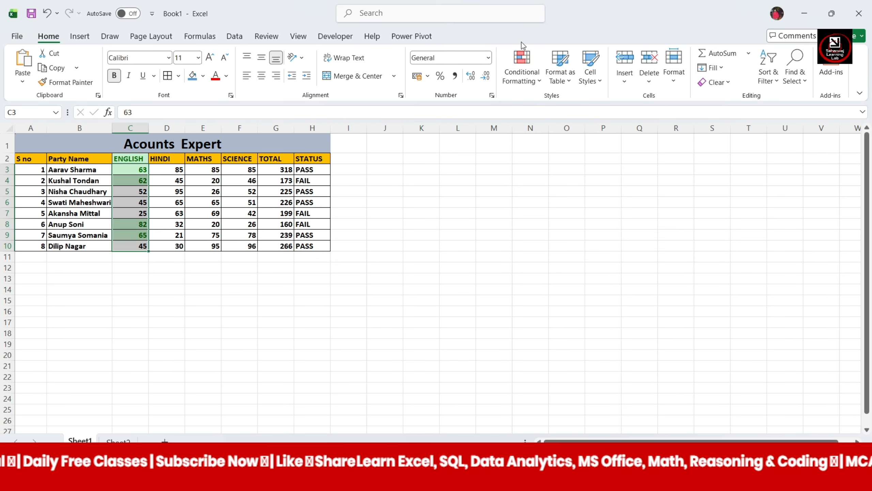
{"action": "left_click", "coordinate": [542, 82]}
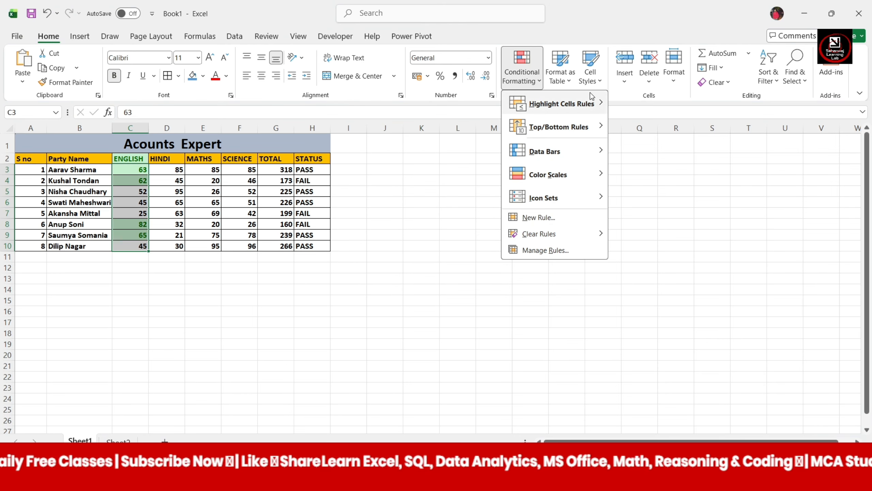
{"action": "mouse_move", "coordinate": [598, 102]}
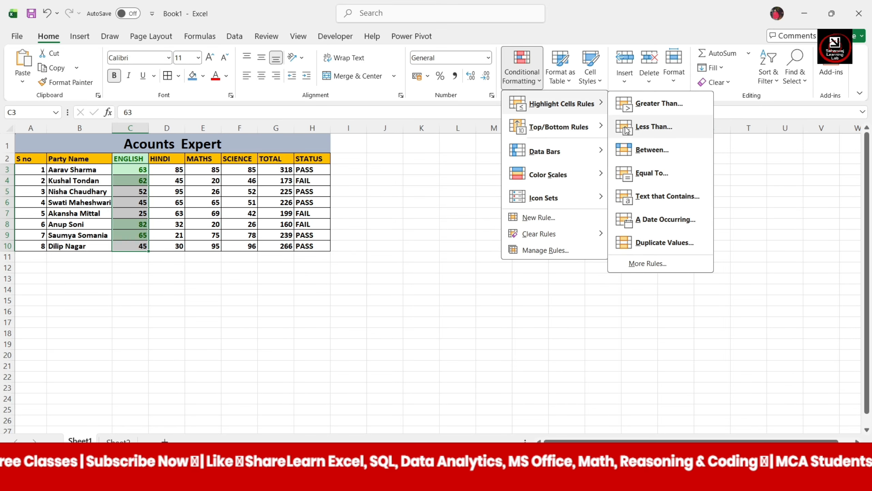
{"action": "left_click", "coordinate": [640, 130]}
{"action": "left_click", "coordinate": [536, 335]}
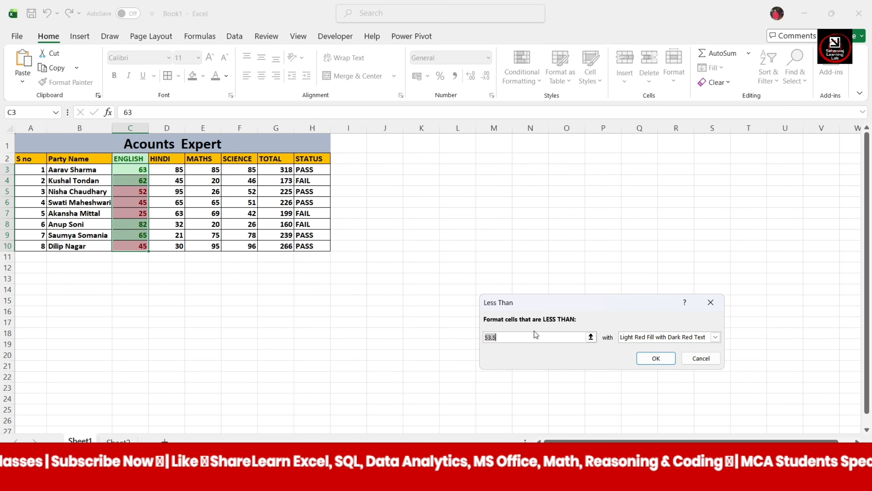
{"action": "key", "text": "BackSpace"}
{"action": "key", "text": "BackSpace"}
{"action": "key", "text": "BackSpace"}
{"action": "key", "text": "BackSpace"}
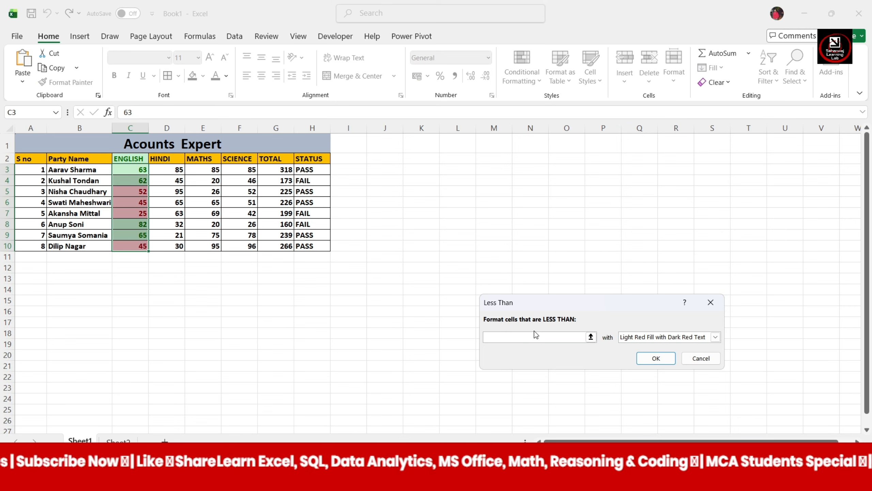
{"action": "type", "text": "50"}
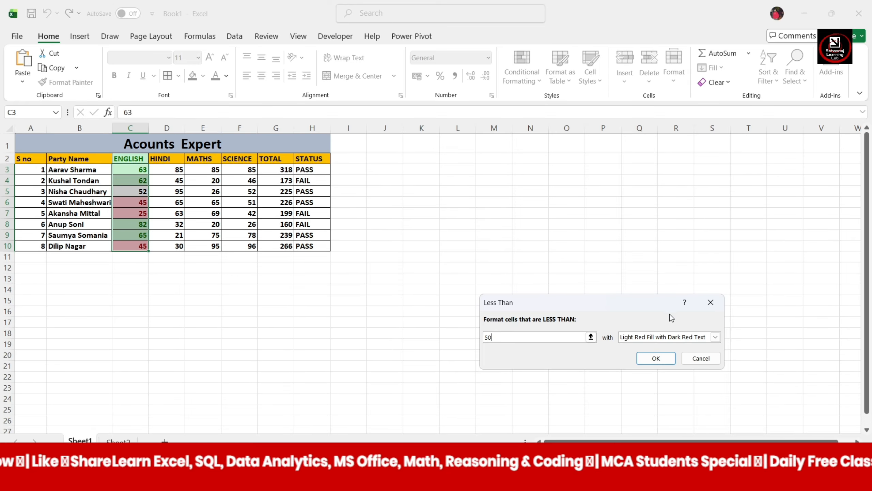
{"action": "left_click", "coordinate": [715, 336]}
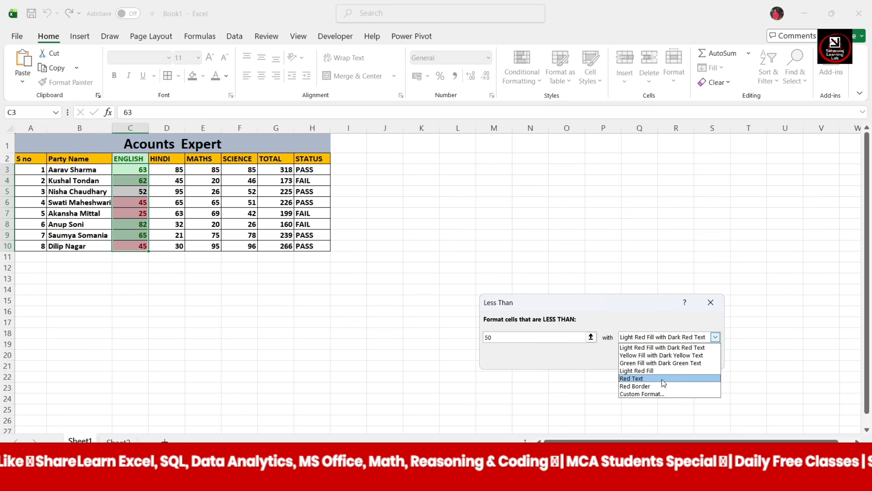
{"action": "left_click", "coordinate": [657, 356]}
{"action": "left_click", "coordinate": [653, 362]}
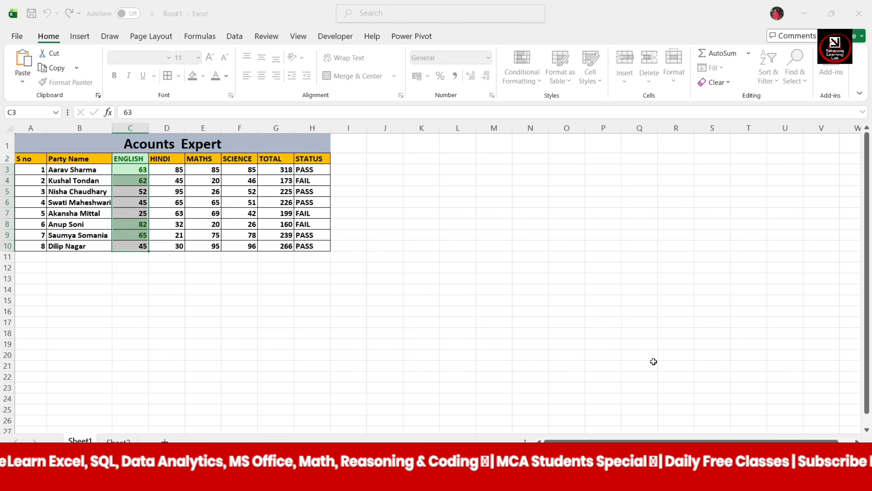
{"action": "left_click", "coordinate": [423, 365]}
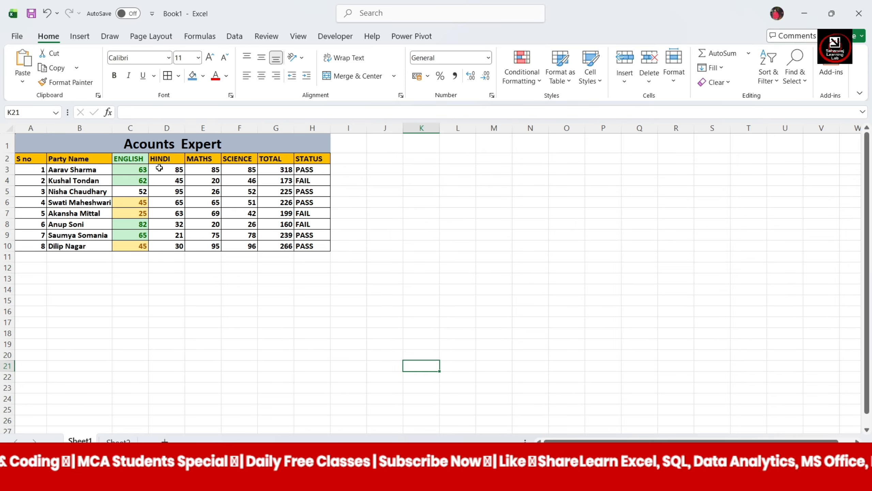
- Highlight the HINDI marks in D3:D10 that are between 40 and 70 with Light Red Fill
{"action": "left_click_drag", "start_coordinate": [161, 166], "coordinate": [177, 248]}
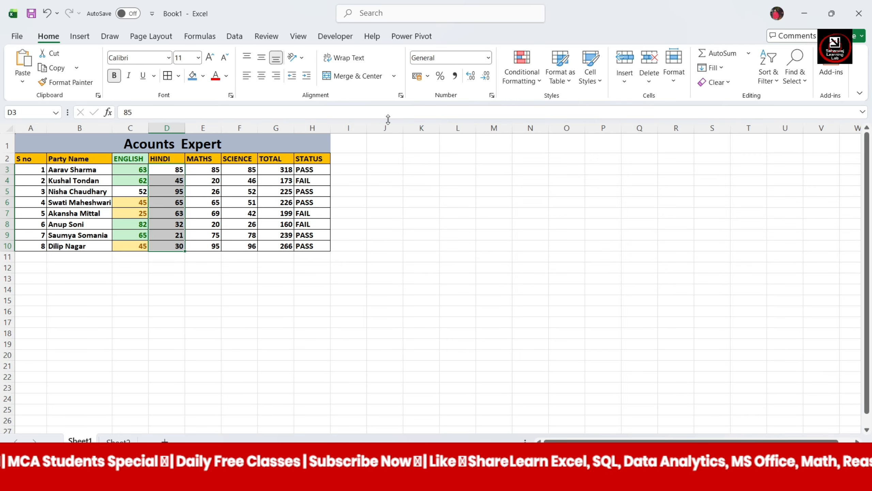
{"action": "left_click", "coordinate": [540, 82]}
{"action": "mouse_move", "coordinate": [553, 104]}
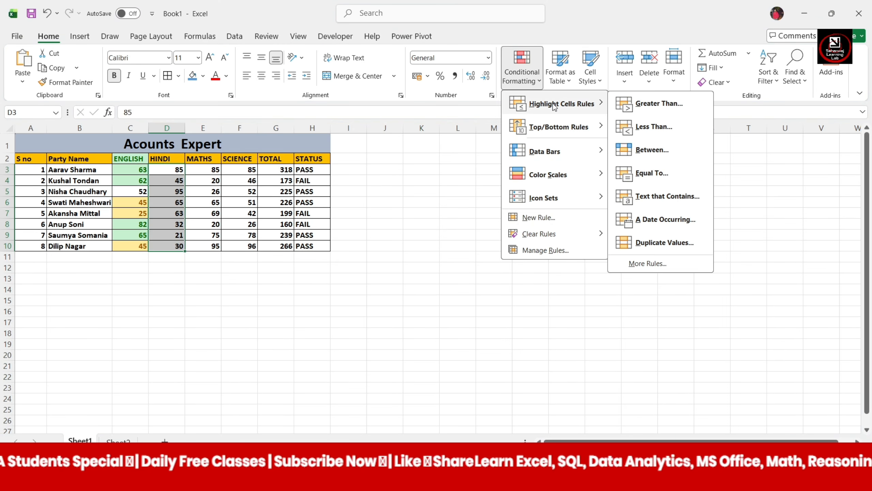
{"action": "left_click", "coordinate": [645, 151]}
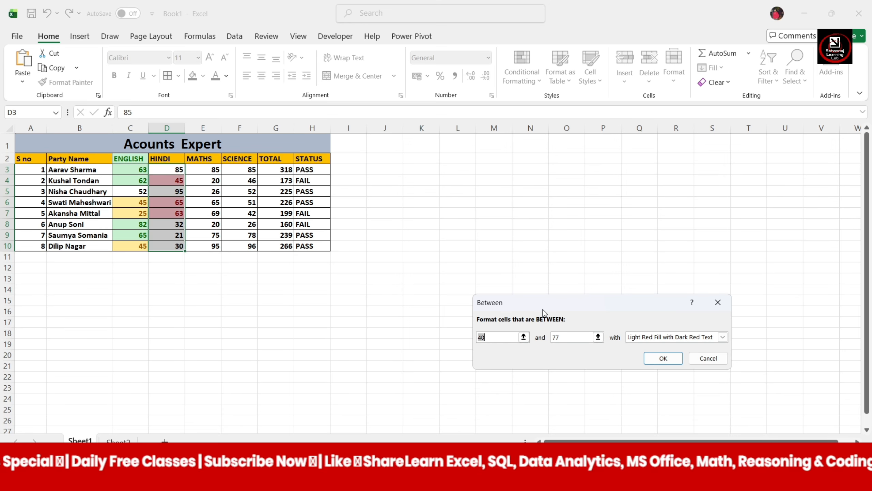
{"action": "left_click", "coordinate": [566, 337]}
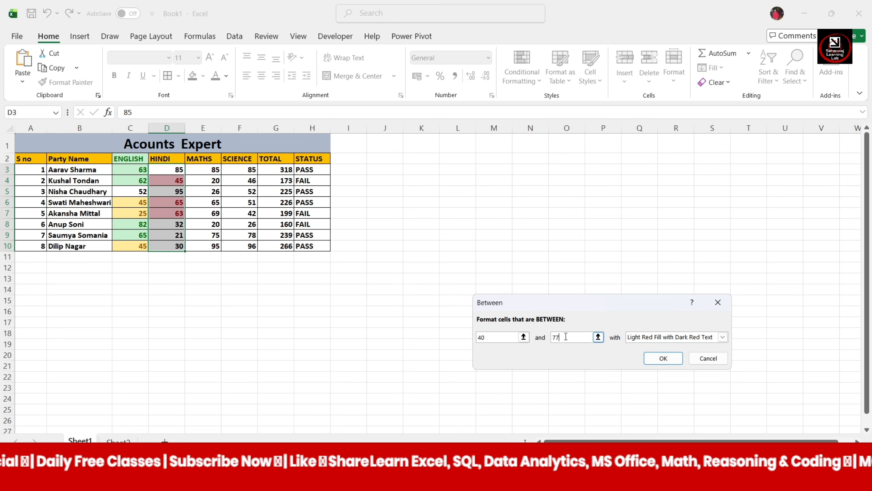
{"action": "key", "text": "BackSpace"}
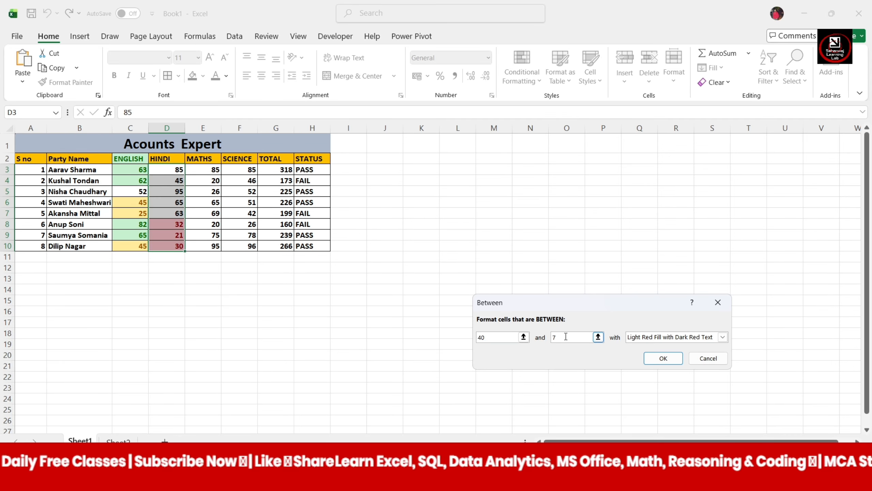
{"action": "type", "text": "0"}
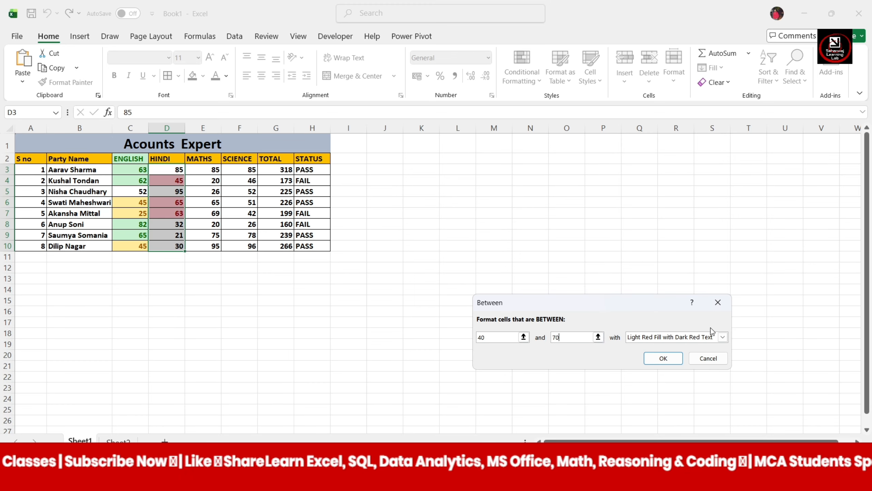
{"action": "left_click", "coordinate": [691, 339]}
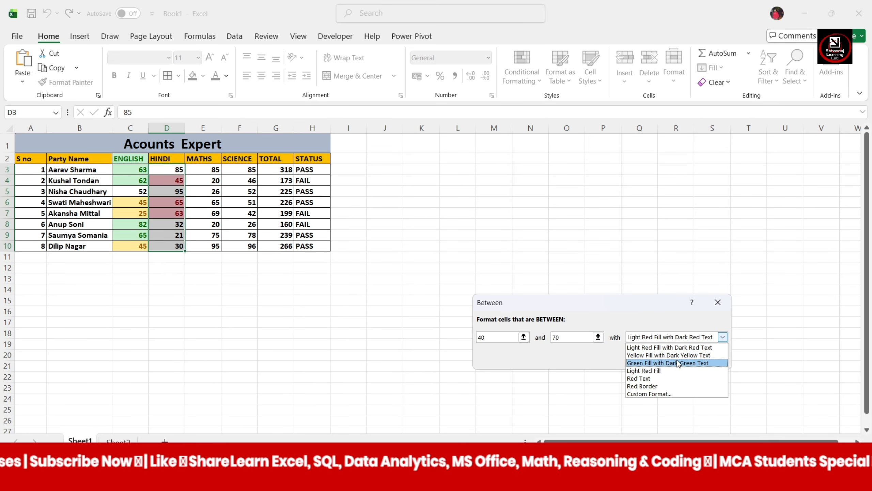
{"action": "left_click", "coordinate": [676, 371]}
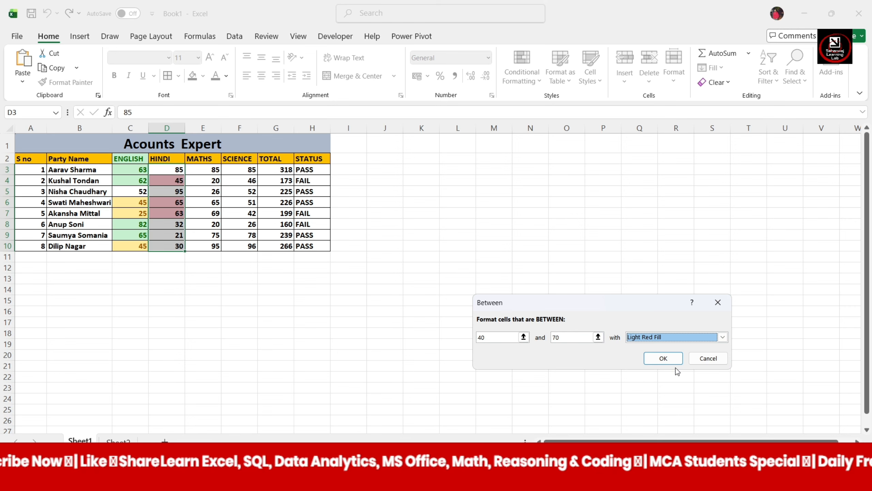
{"action": "left_click", "coordinate": [670, 361]}
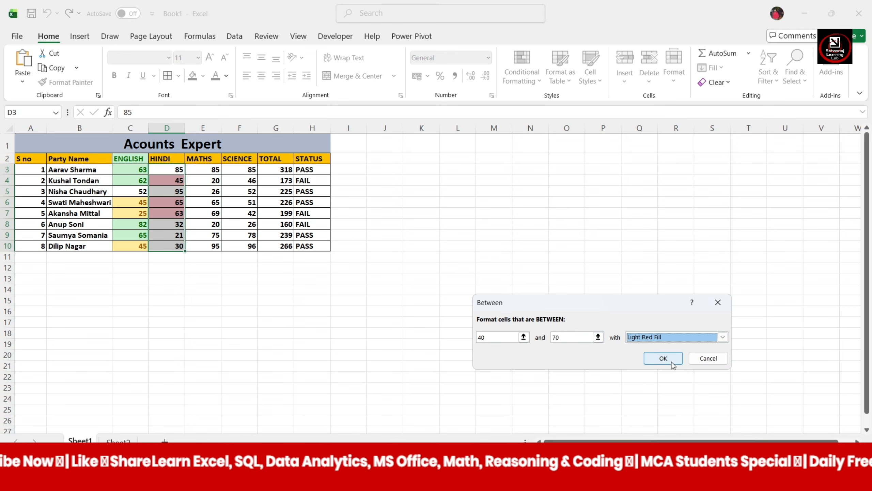
{"action": "left_click", "coordinate": [293, 333]}
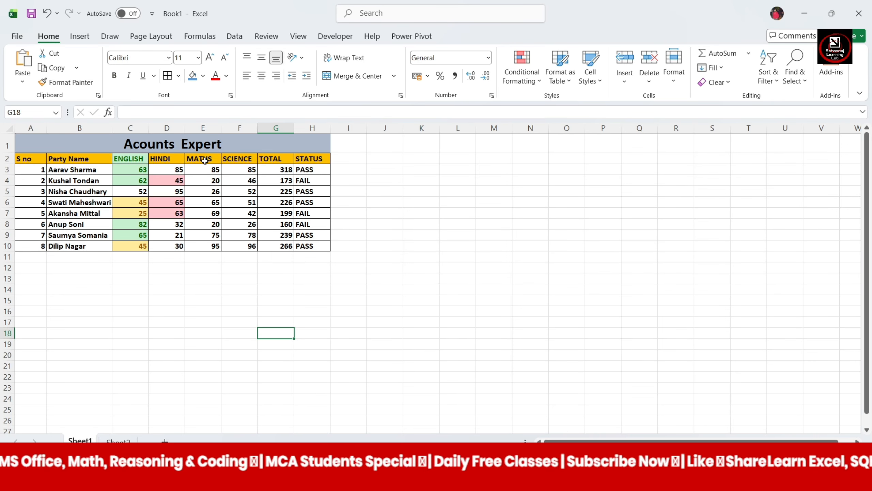
- Highlight the bottom 3 HINDI marks in D3:D10 with Yellow Fill with Dark Yellow Text
{"action": "left_click_drag", "start_coordinate": [169, 167], "coordinate": [178, 246]}
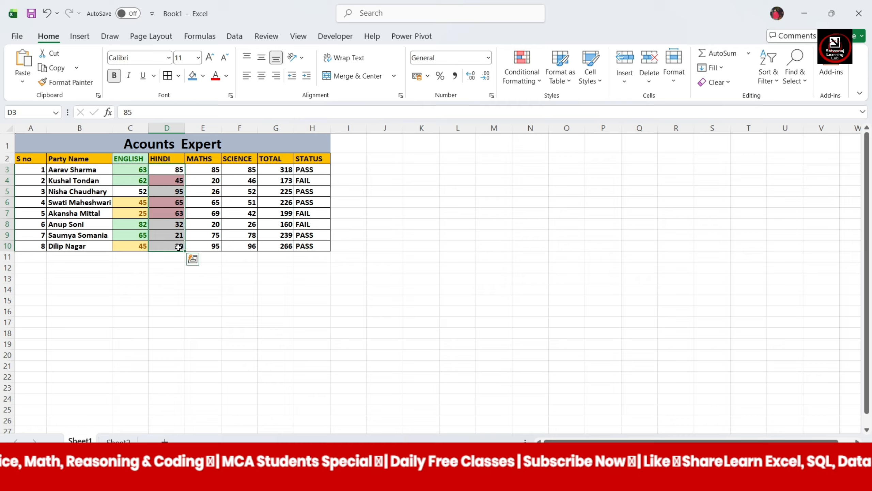
{"action": "left_click", "coordinate": [542, 81]}
{"action": "mouse_move", "coordinate": [581, 134]}
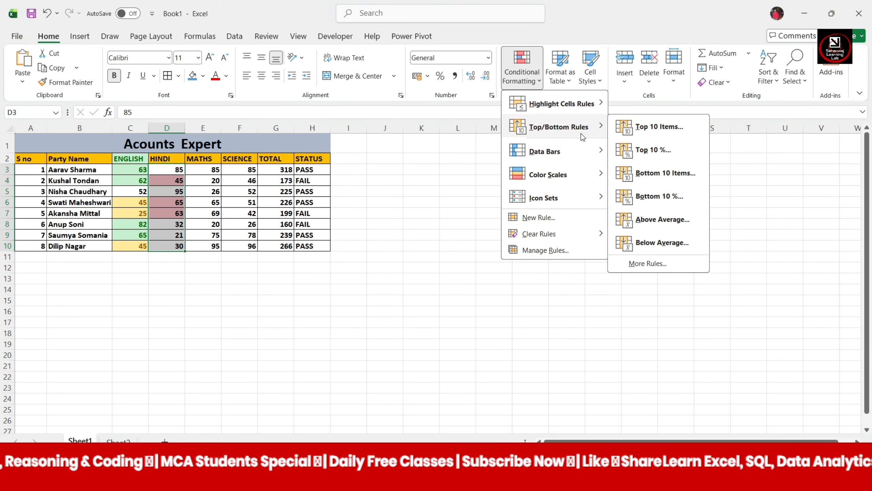
{"action": "left_click", "coordinate": [644, 172]}
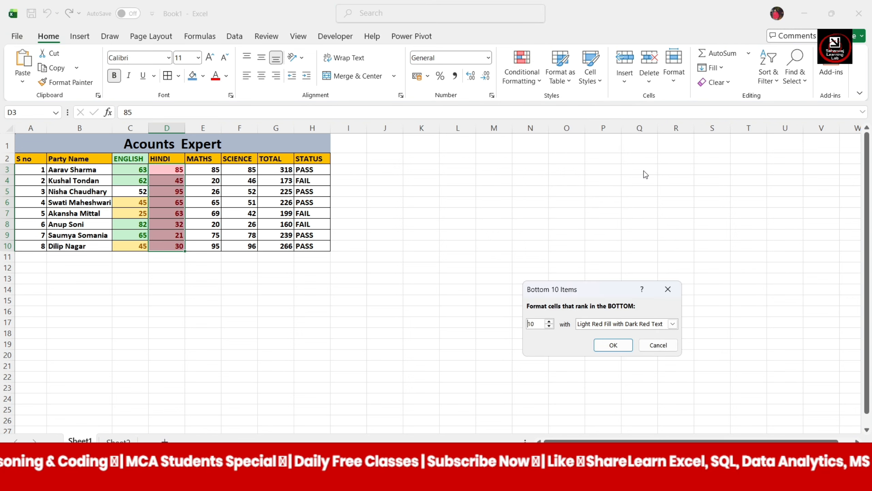
{"action": "left_click", "coordinate": [542, 324]}
{"action": "key", "text": "BackSpace"}
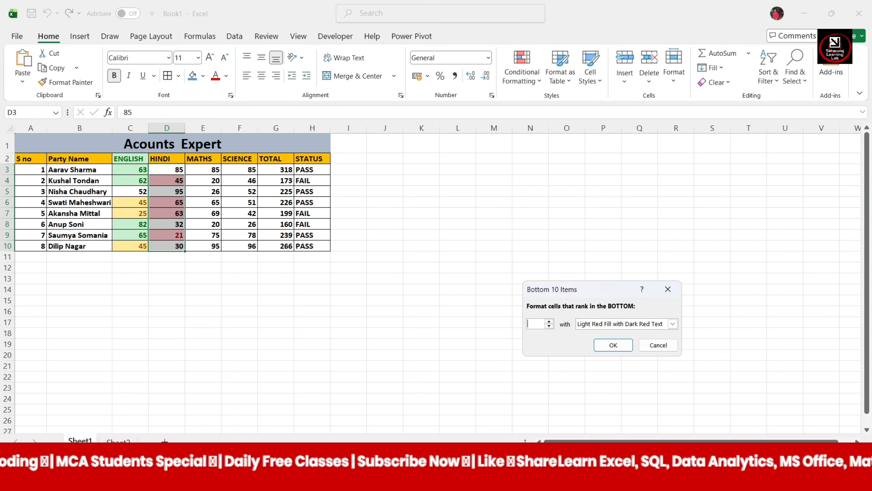
{"action": "type", "text": "3"}
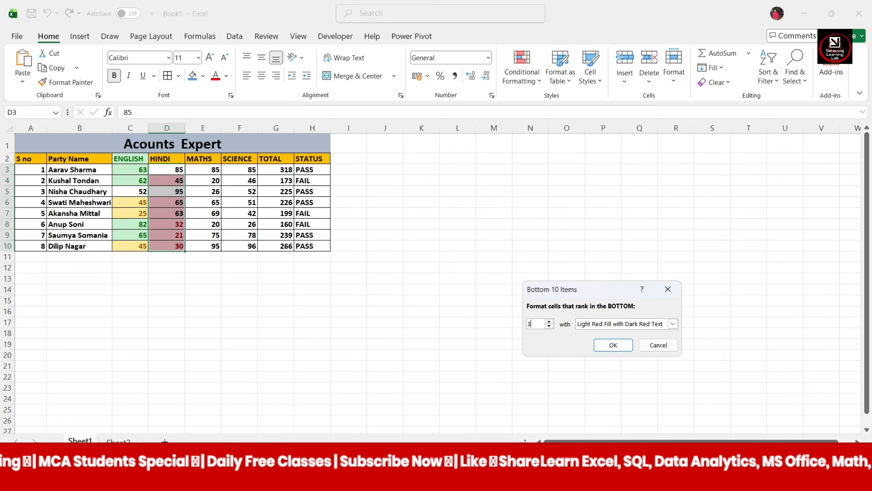
{"action": "left_click", "coordinate": [613, 324]}
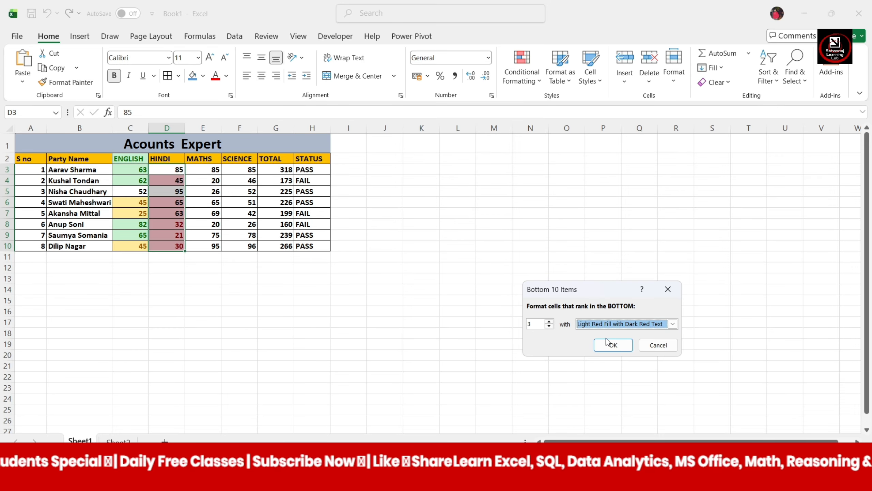
{"action": "left_click", "coordinate": [606, 324]}
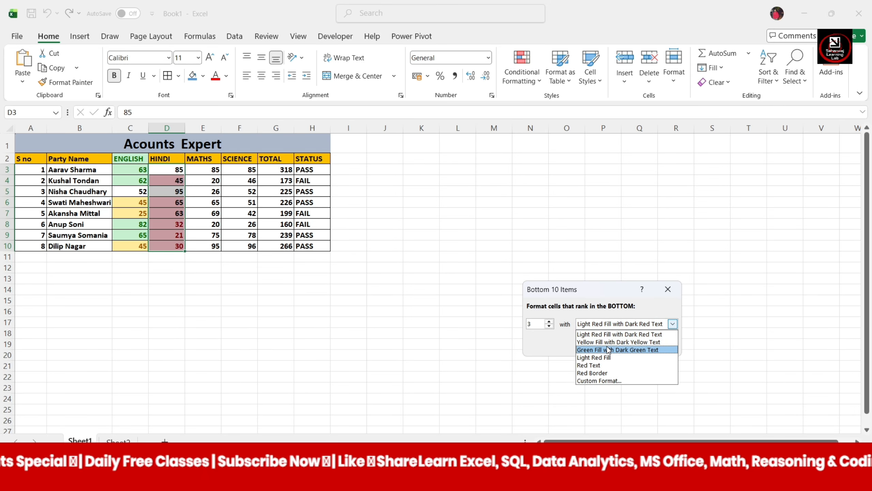
{"action": "left_click", "coordinate": [608, 342]}
{"action": "left_click", "coordinate": [606, 344]}
{"action": "left_click", "coordinate": [605, 343]}
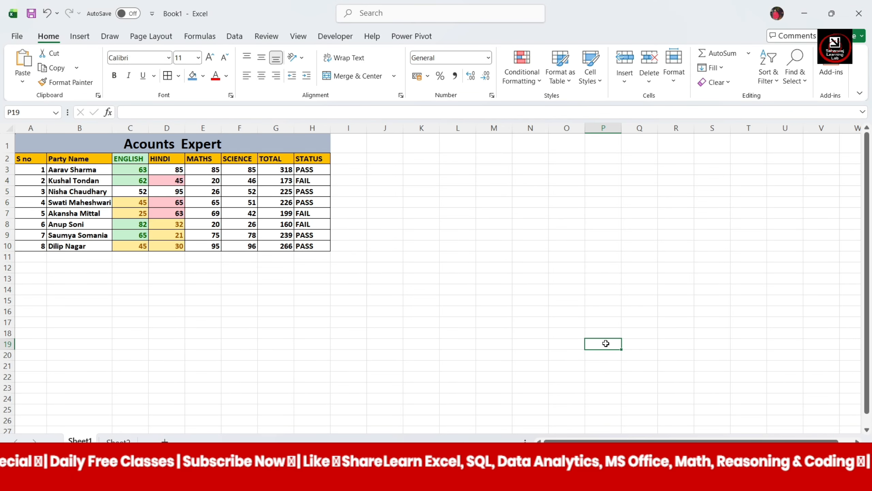
{"action": "left_click", "coordinate": [482, 301]}
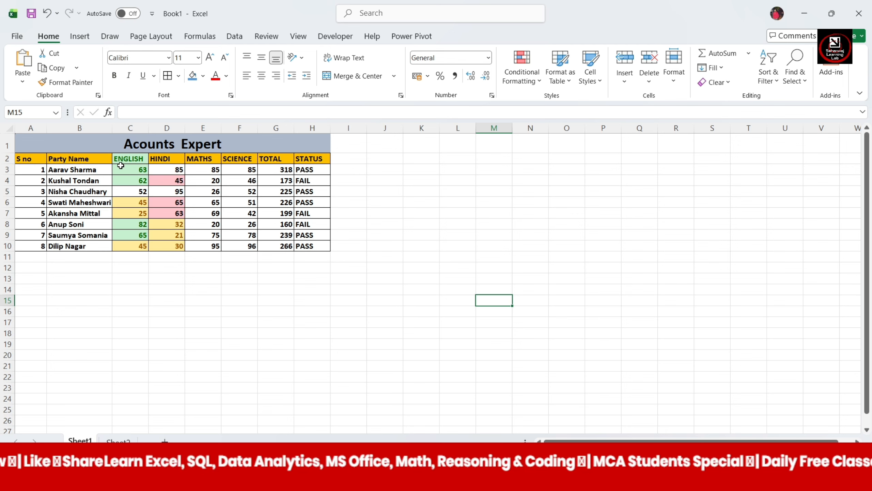
- Clear the conditional formatting rules from the ENGLISH and HINDI cells C2:D10 only
{"action": "left_click_drag", "start_coordinate": [115, 156], "coordinate": [182, 246]}
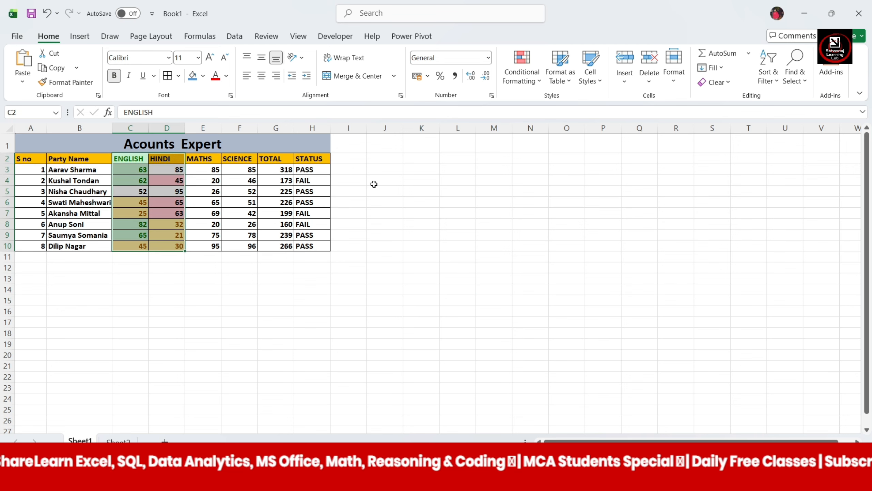
{"action": "left_click", "coordinate": [542, 78]}
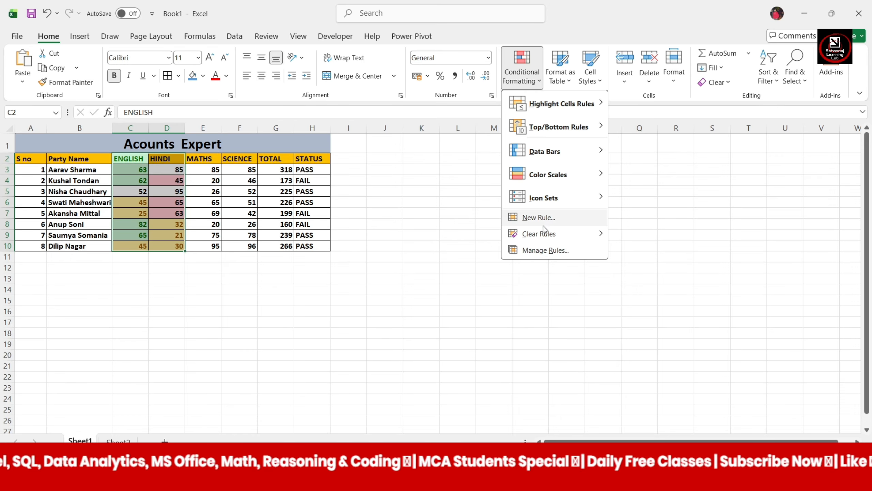
{"action": "mouse_move", "coordinate": [544, 235]}
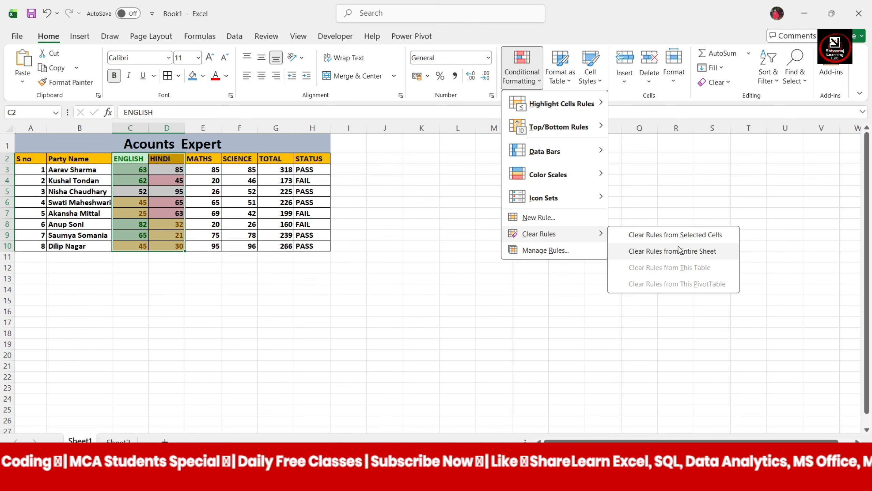
{"action": "left_click", "coordinate": [660, 234]}
{"action": "left_click", "coordinate": [513, 239]}
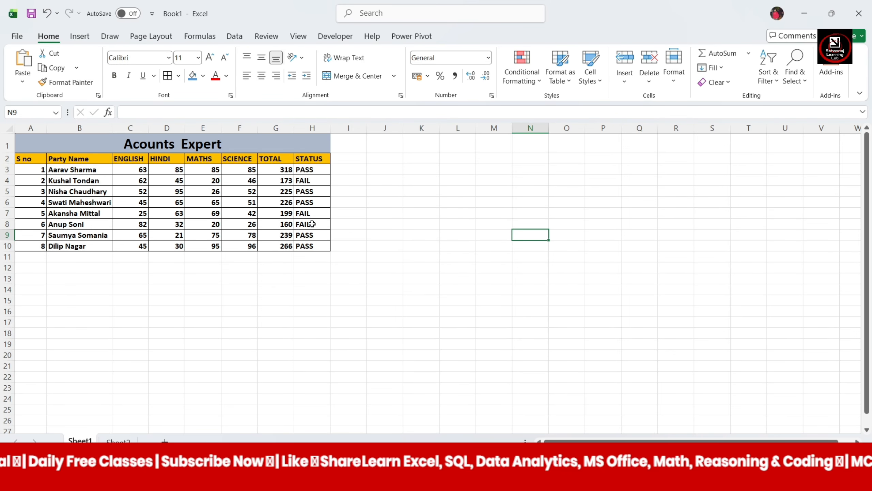
- Highlight the above-average ENGLISH marks in C3:C10 with Green Fill with Dark Green Text
{"action": "left_click_drag", "start_coordinate": [122, 172], "coordinate": [143, 246]}
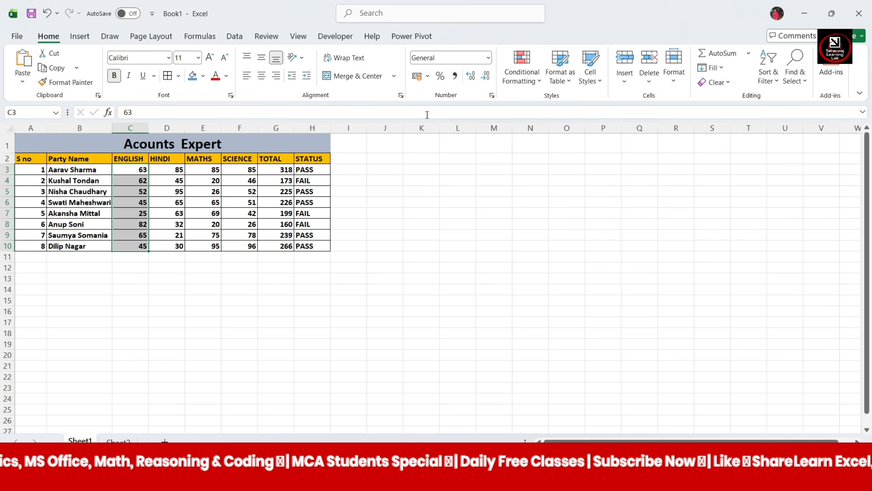
{"action": "left_click", "coordinate": [541, 83]}
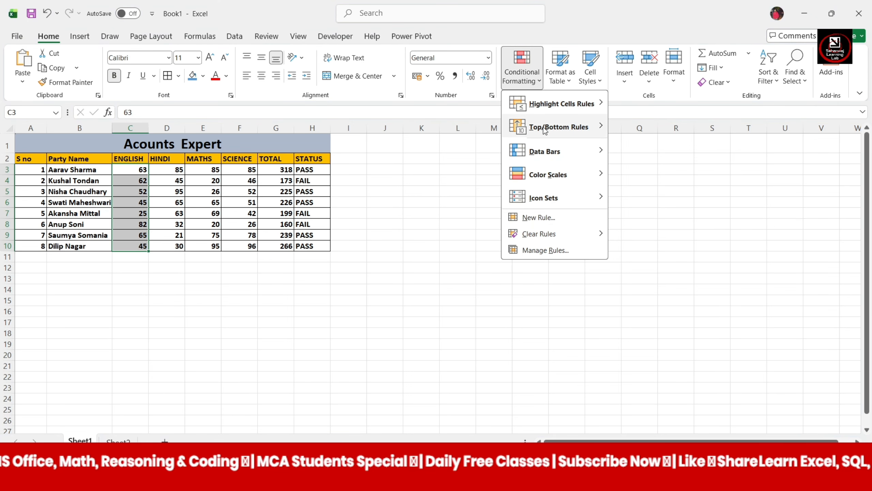
{"action": "mouse_move", "coordinate": [544, 128]}
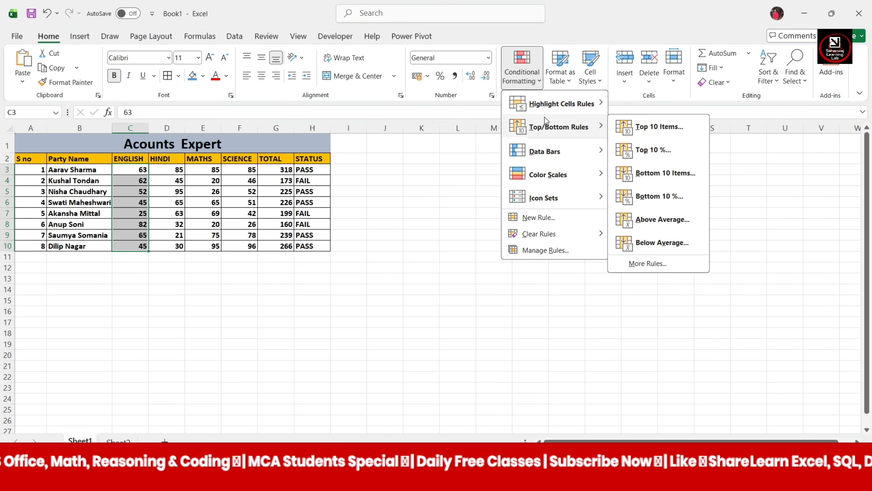
{"action": "left_click", "coordinate": [649, 230]}
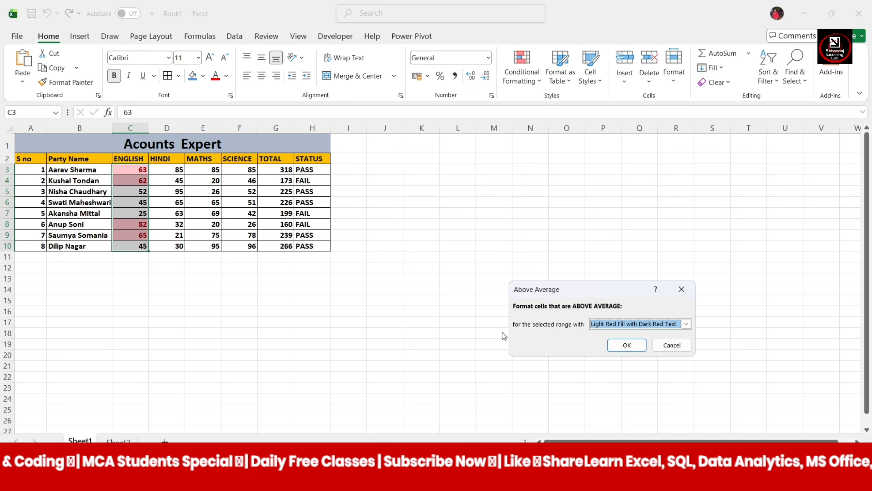
{"action": "left_click", "coordinate": [616, 324]}
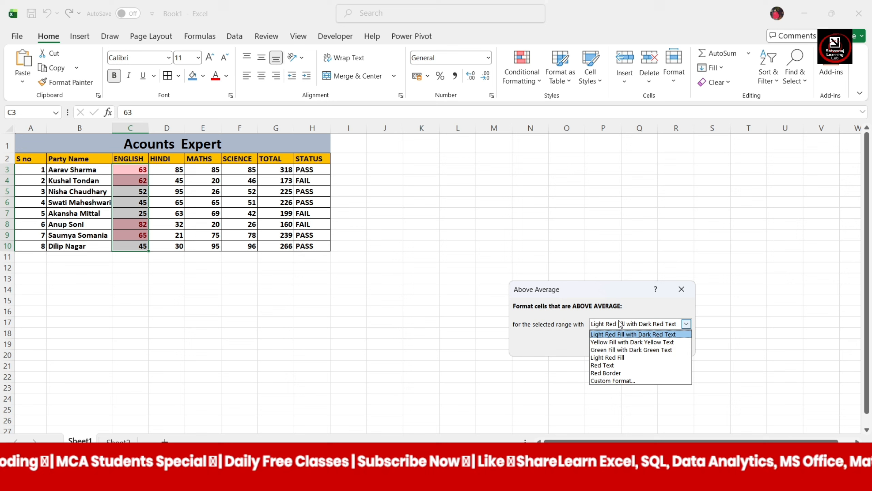
{"action": "left_click", "coordinate": [619, 350]}
{"action": "left_click", "coordinate": [619, 345]}
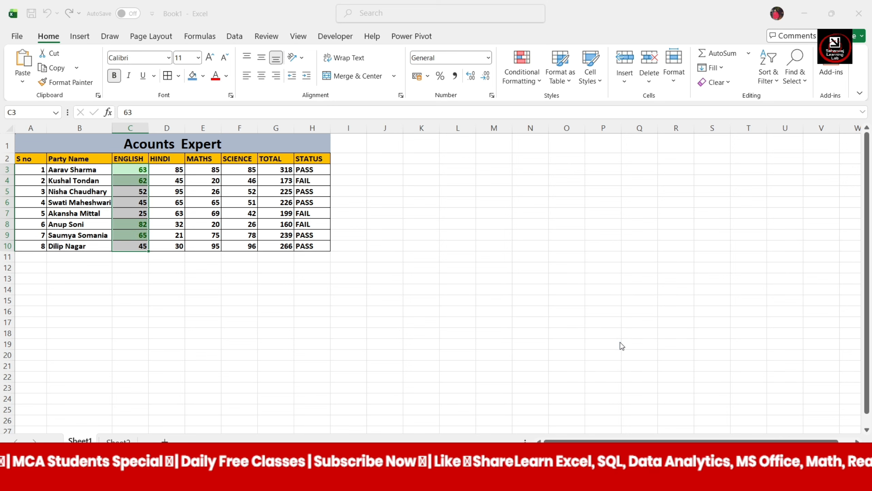
{"action": "left_click", "coordinate": [340, 368]}
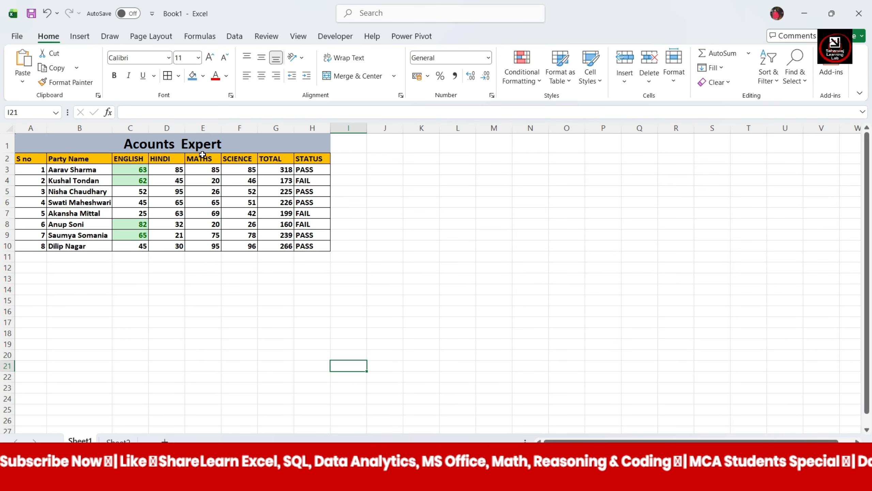
- Highlight the duplicate ENGLISH marks in C3:C10 with Light Red Fill with Dark Red Text
{"action": "left_click_drag", "start_coordinate": [125, 168], "coordinate": [144, 245]}
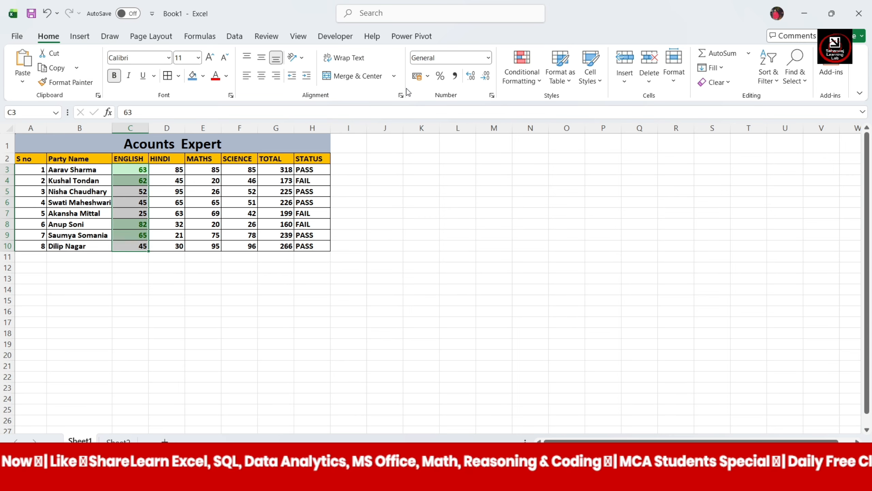
{"action": "left_click", "coordinate": [542, 85]}
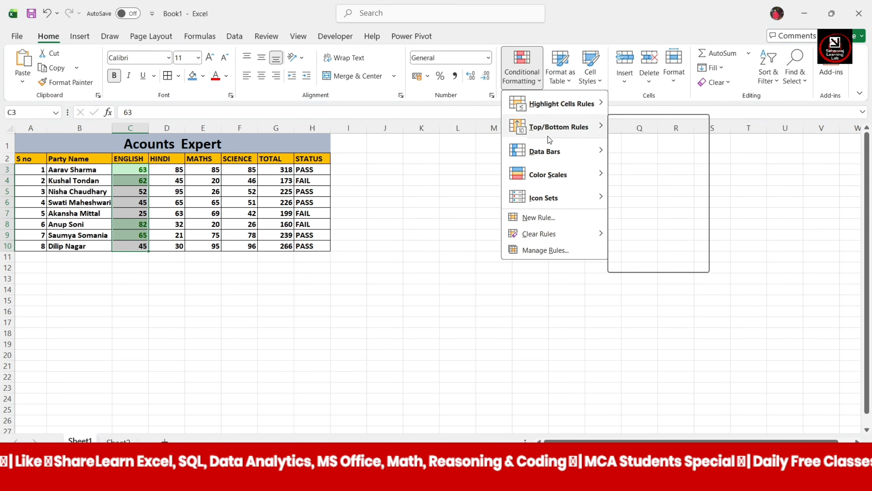
{"action": "mouse_move", "coordinate": [561, 95]}
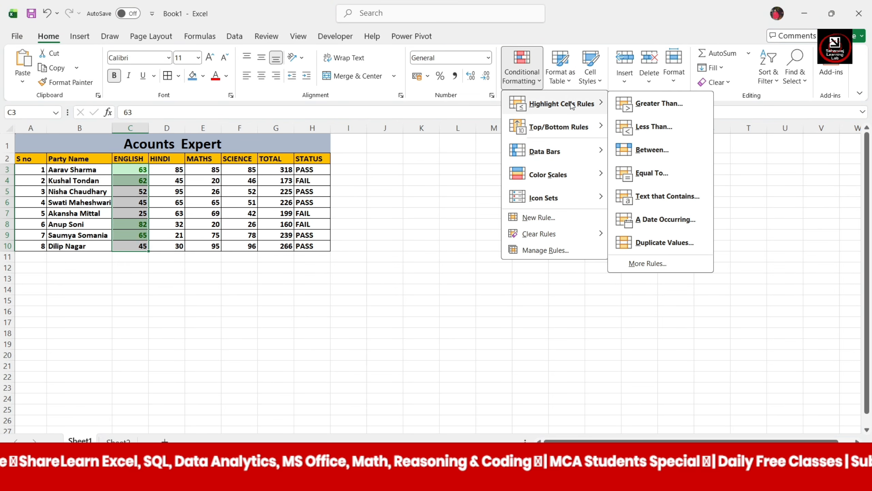
{"action": "left_click", "coordinate": [648, 243]}
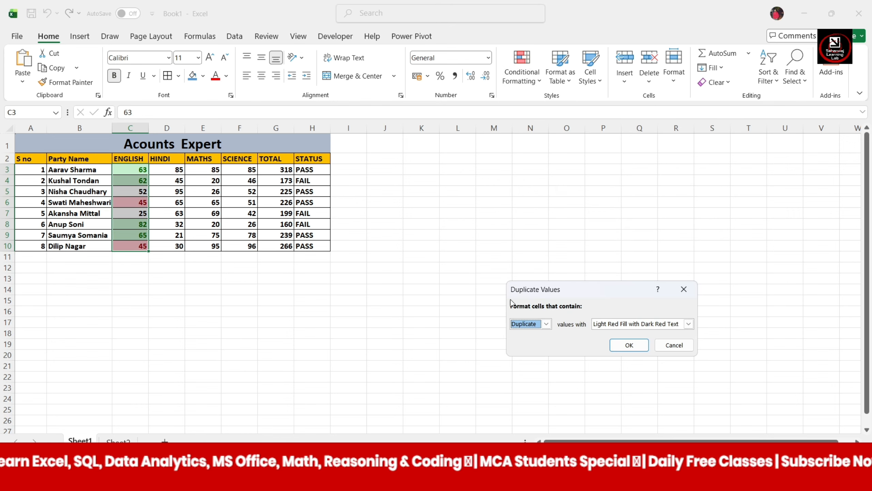
{"action": "left_click", "coordinate": [619, 345]}
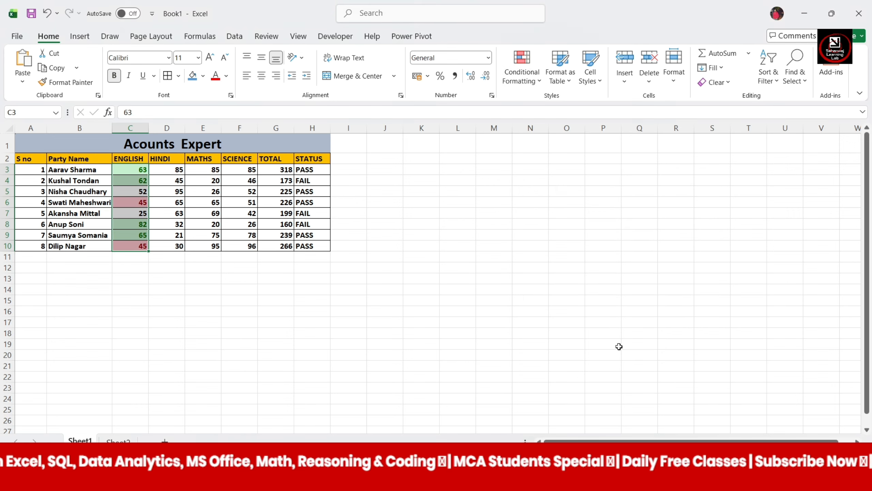
{"action": "left_click", "coordinate": [478, 343]}
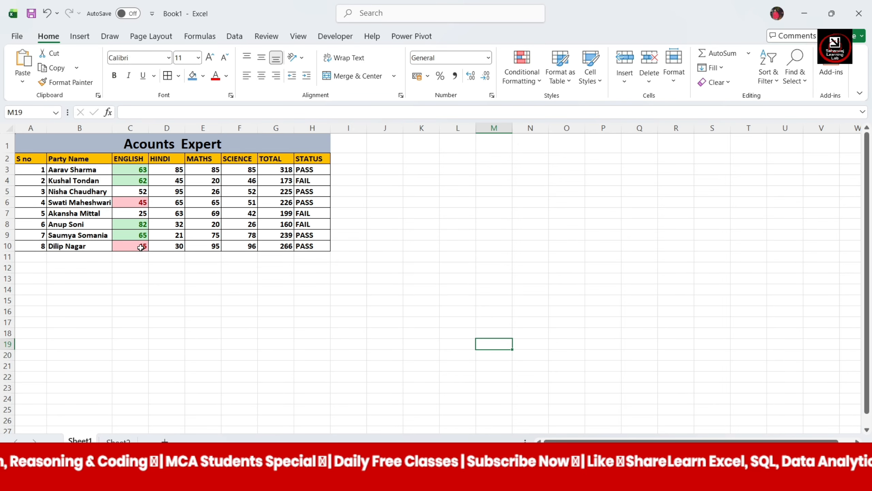
- Highlight the top 3 HINDI marks in D3:D10 with Light Red Fill
{"action": "left_click_drag", "start_coordinate": [121, 167], "coordinate": [168, 235]}
{"action": "left_click_drag", "start_coordinate": [165, 324], "coordinate": [178, 247]}
{"action": "left_click", "coordinate": [169, 277]}
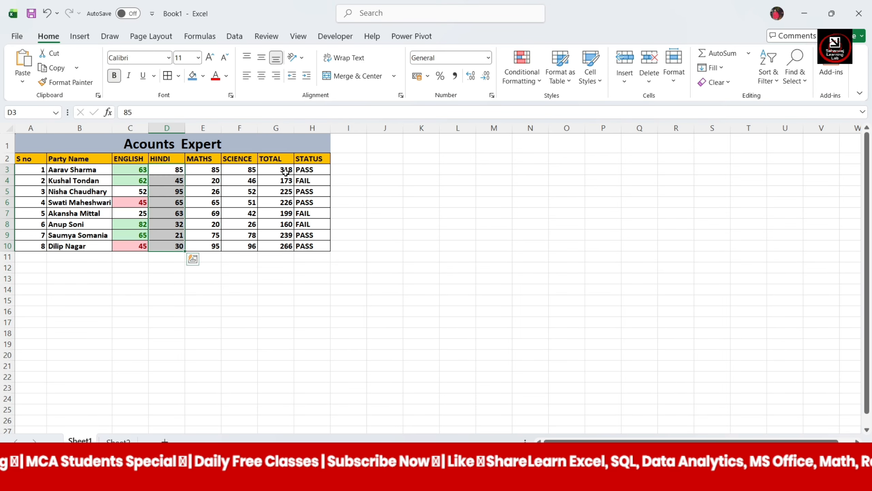
{"action": "left_click", "coordinate": [533, 88]}
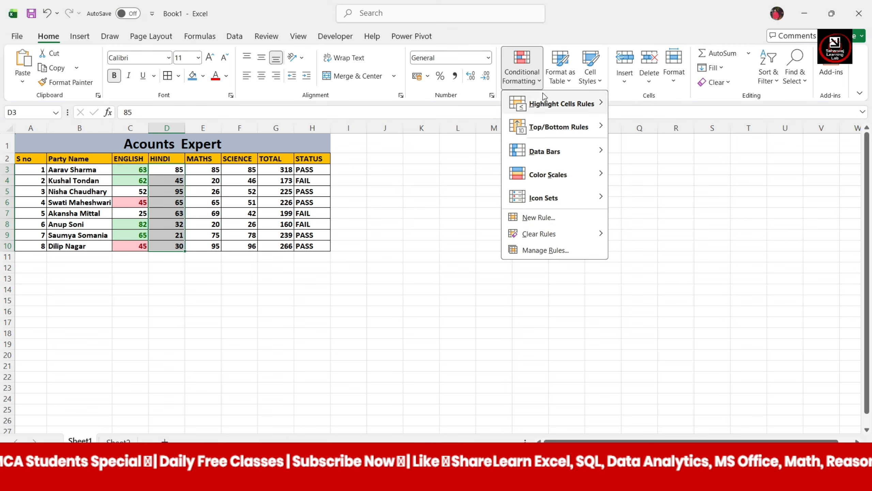
{"action": "mouse_move", "coordinate": [558, 128]}
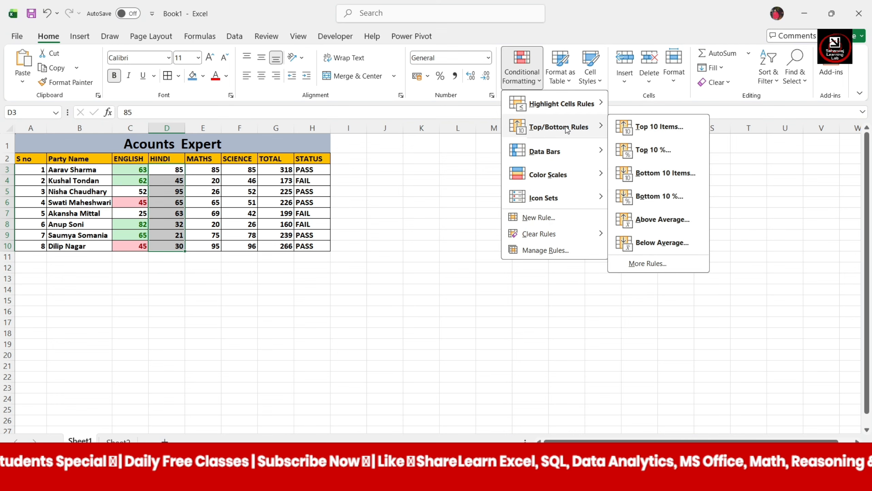
{"action": "left_click", "coordinate": [655, 126]}
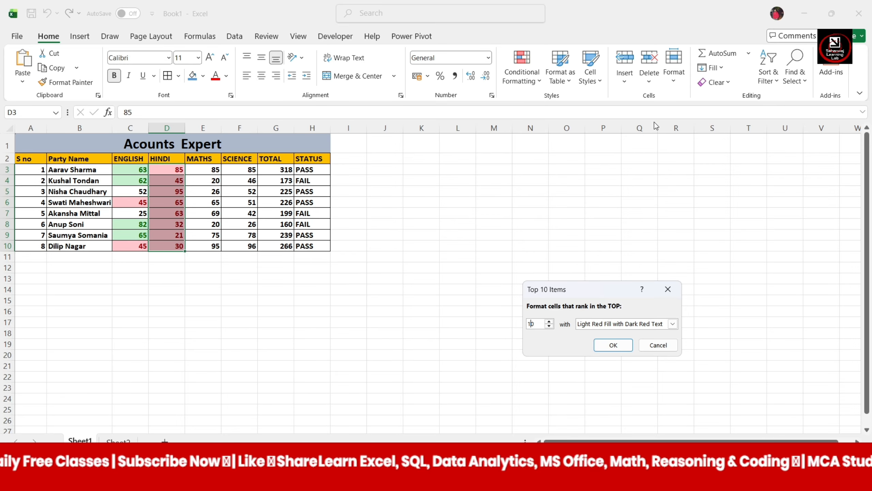
{"action": "left_click", "coordinate": [531, 324]}
{"action": "key", "text": "BackSpace"}
{"action": "key", "text": "BackSpace"}
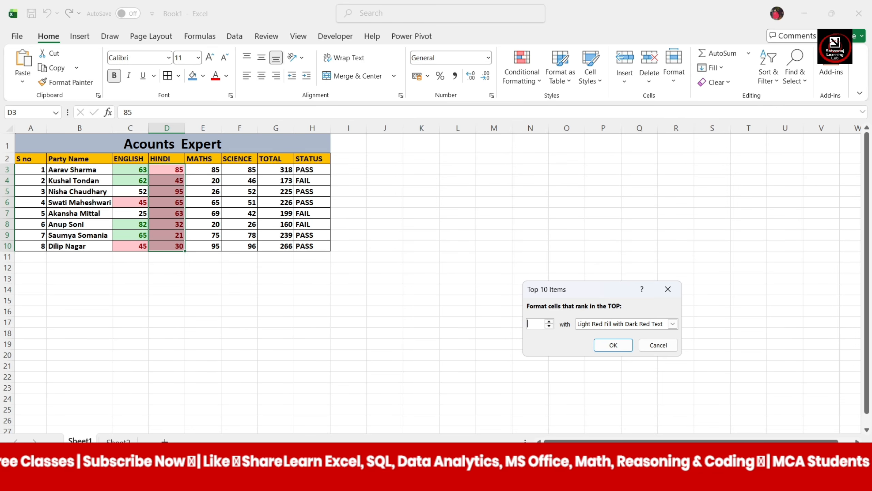
{"action": "type", "text": "3"}
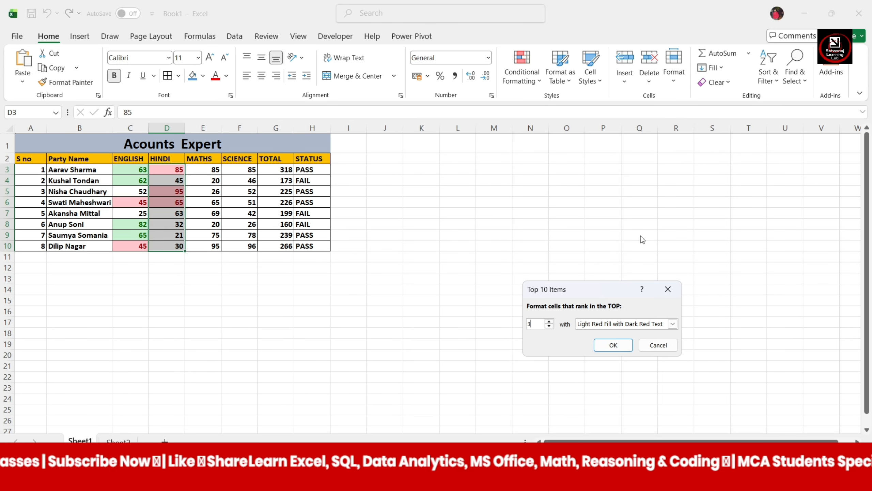
{"action": "left_click", "coordinate": [613, 324]}
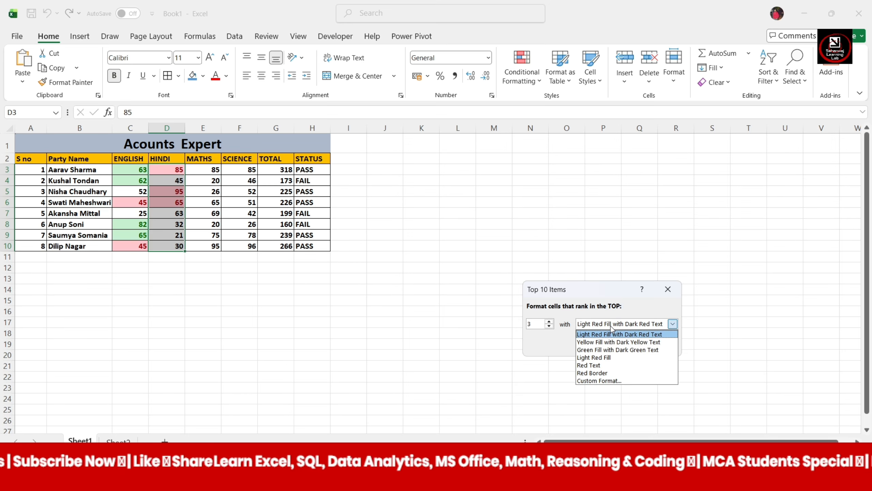
{"action": "left_click", "coordinate": [600, 357]}
{"action": "left_click", "coordinate": [610, 353]}
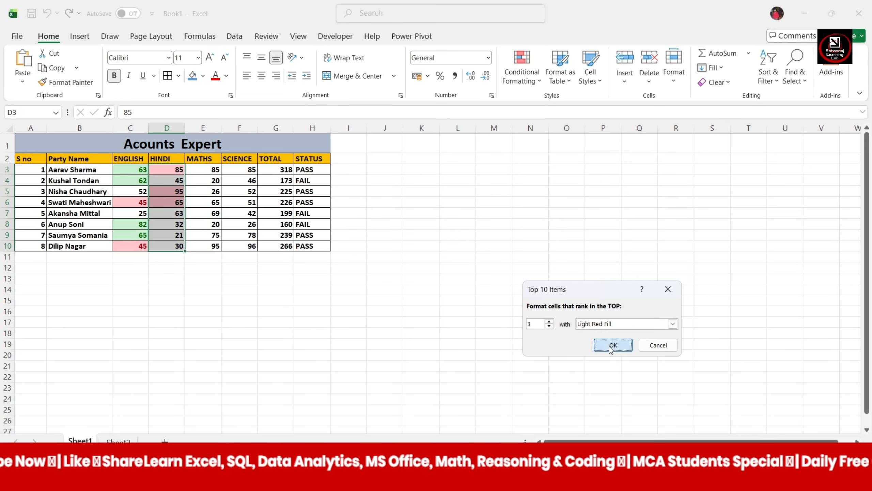
{"action": "left_click", "coordinate": [429, 344]}
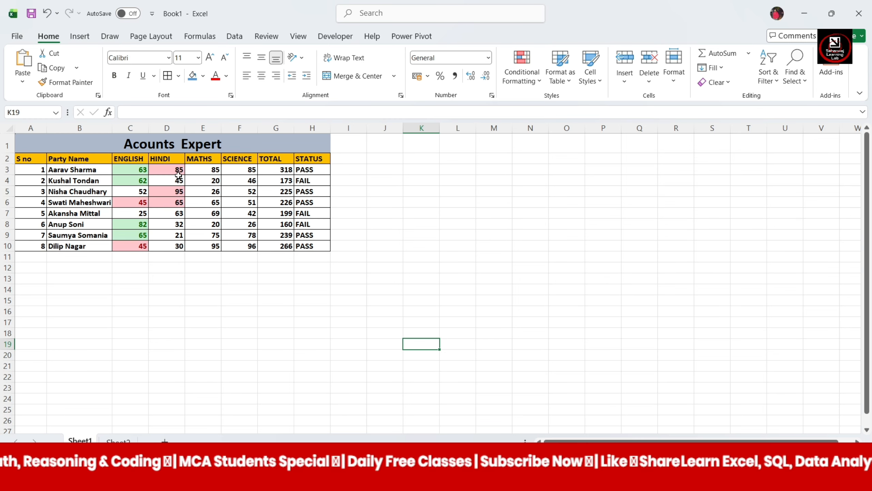
{"action": "left_click_drag", "start_coordinate": [162, 169], "coordinate": [179, 246]}
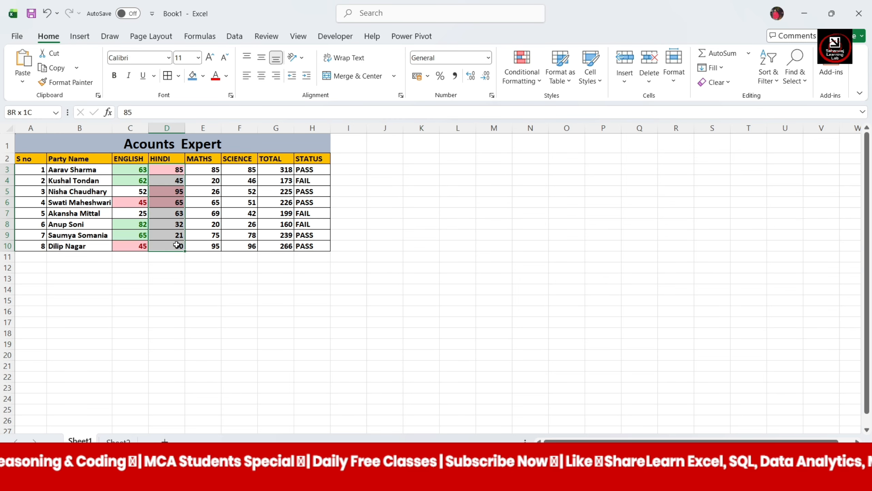
{"action": "left_click", "coordinate": [541, 80]}
{"action": "mouse_move", "coordinate": [555, 105]}
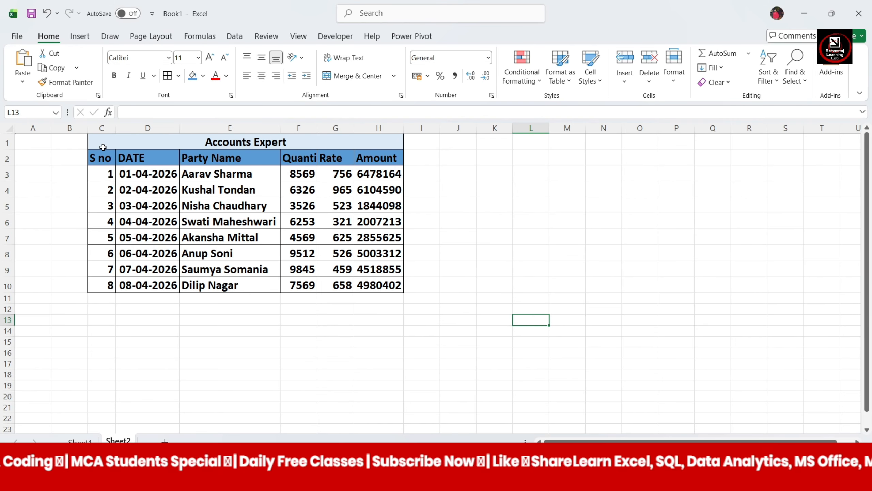
- On Sheet2, highlight today's date in the DATE cells D3:D10 with Light Red Fill with Dark Red Text
{"action": "left_click_drag", "start_coordinate": [119, 173], "coordinate": [148, 229]}
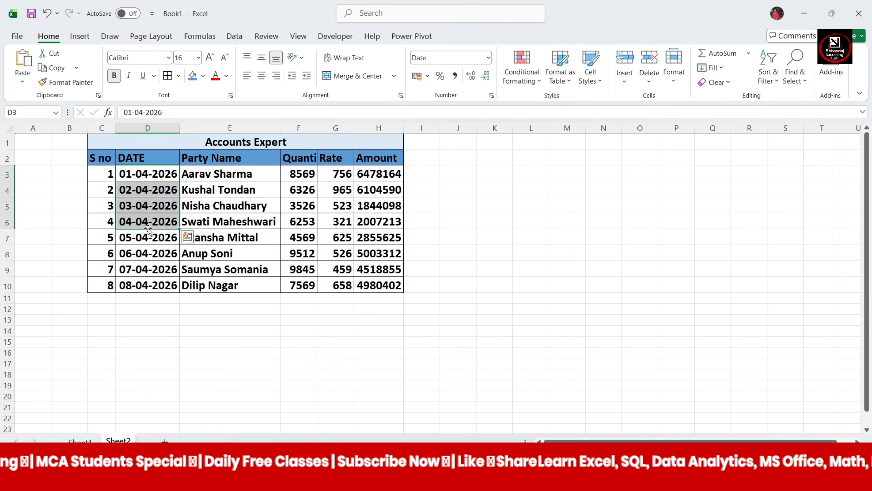
{"action": "left_click", "coordinate": [128, 173]}
{"action": "left_click_drag", "start_coordinate": [144, 226], "coordinate": [155, 289]}
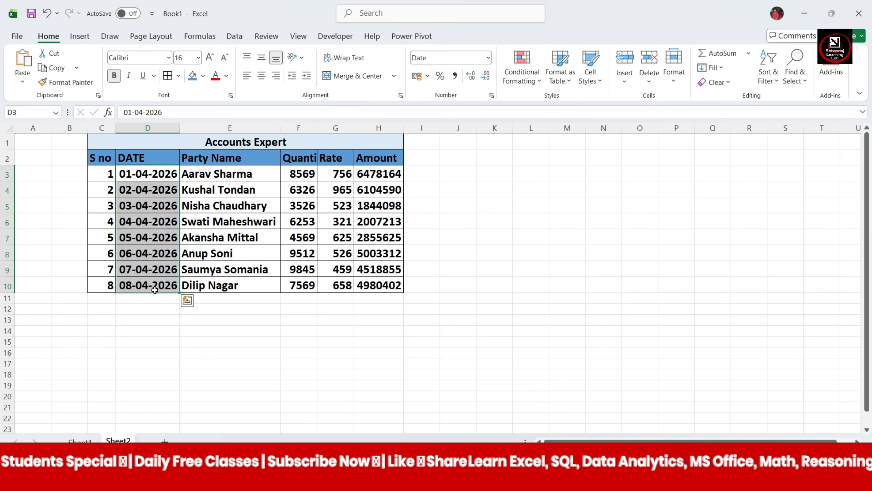
{"action": "left_click", "coordinate": [534, 86]}
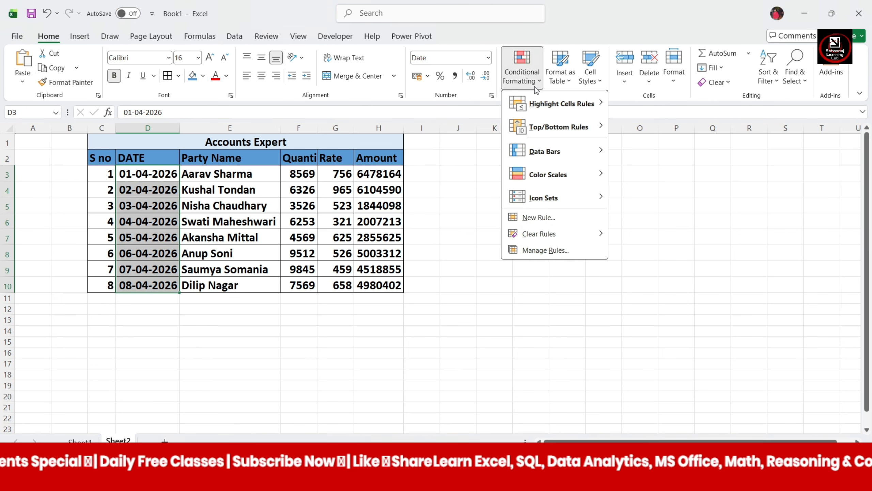
{"action": "mouse_move", "coordinate": [543, 114]}
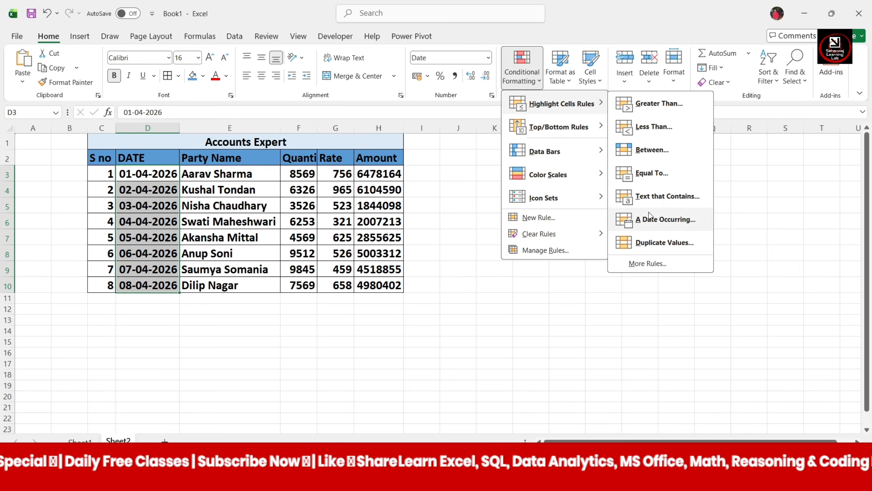
{"action": "left_click", "coordinate": [653, 227]}
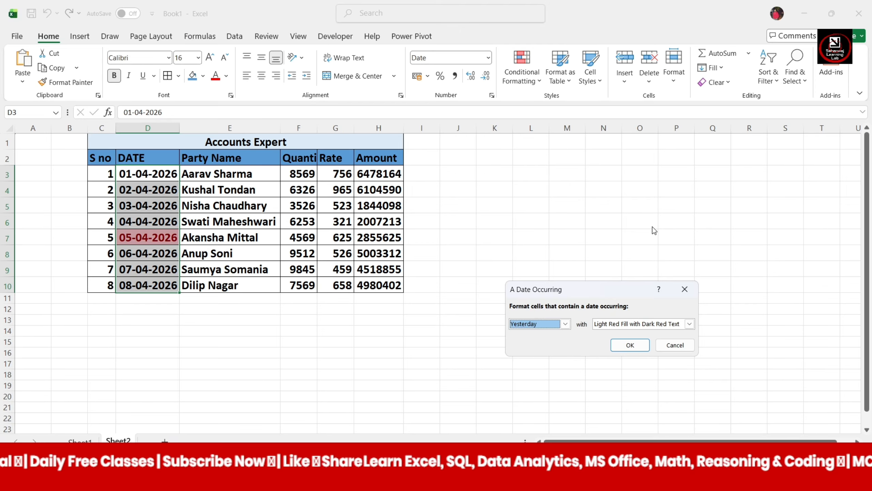
{"action": "left_click", "coordinate": [565, 324]}
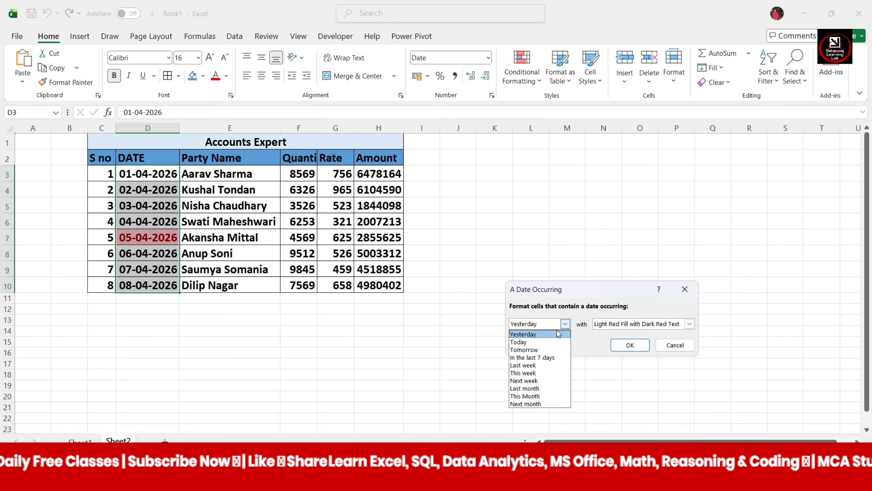
{"action": "left_click", "coordinate": [538, 342]}
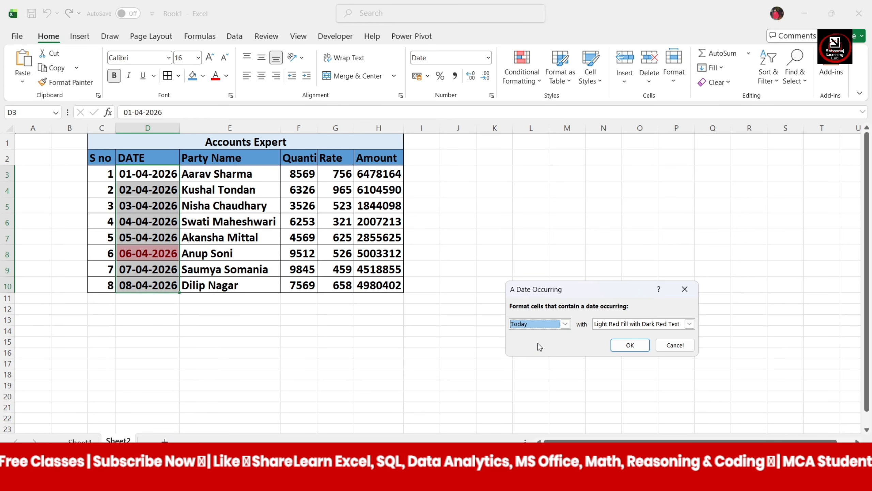
{"action": "left_click", "coordinate": [631, 325]}
{"action": "left_click", "coordinate": [630, 324]}
{"action": "left_click", "coordinate": [633, 346]}
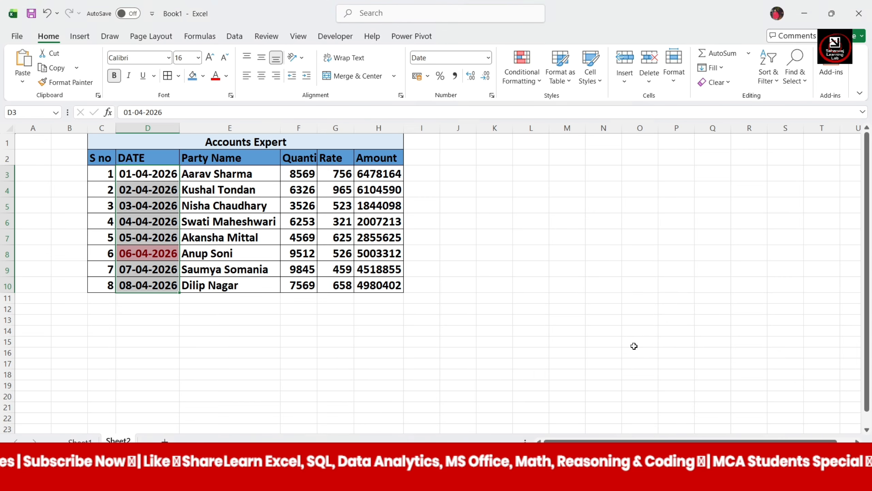
{"action": "left_click", "coordinate": [311, 362]}
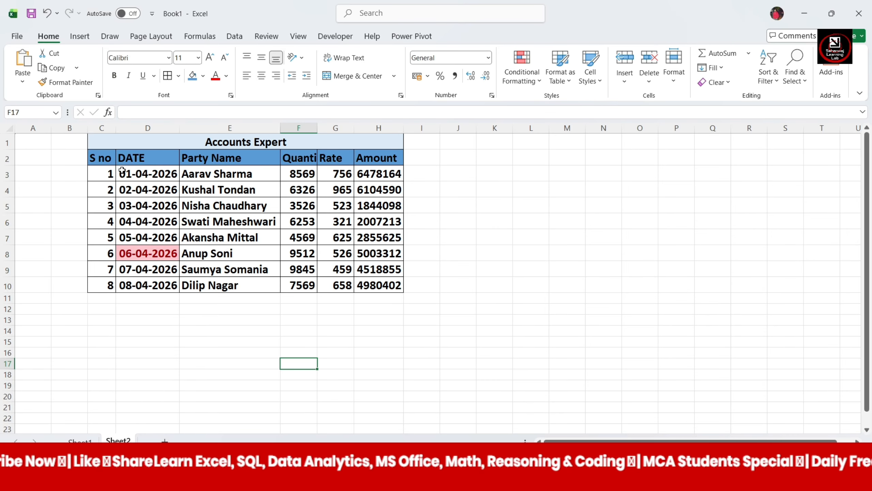
- Highlight tomorrow's date in the DATE cells D3:D10 with Green Fill with Dark Green Text
{"action": "left_click_drag", "start_coordinate": [122, 171], "coordinate": [156, 280]}
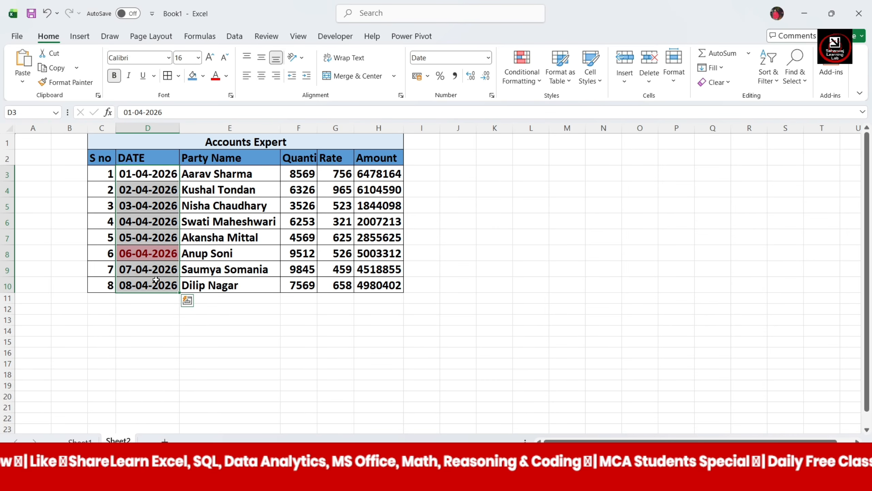
{"action": "left_click", "coordinate": [540, 84]}
{"action": "mouse_move", "coordinate": [560, 106]}
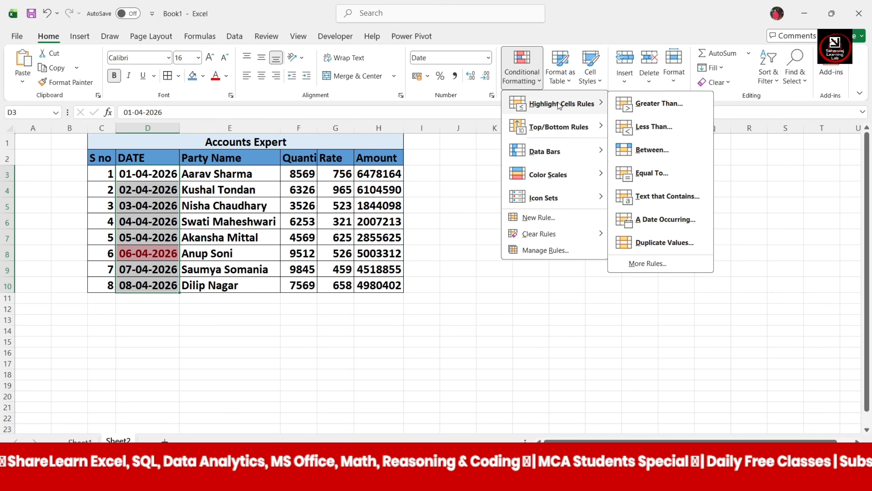
{"action": "left_click", "coordinate": [648, 216]}
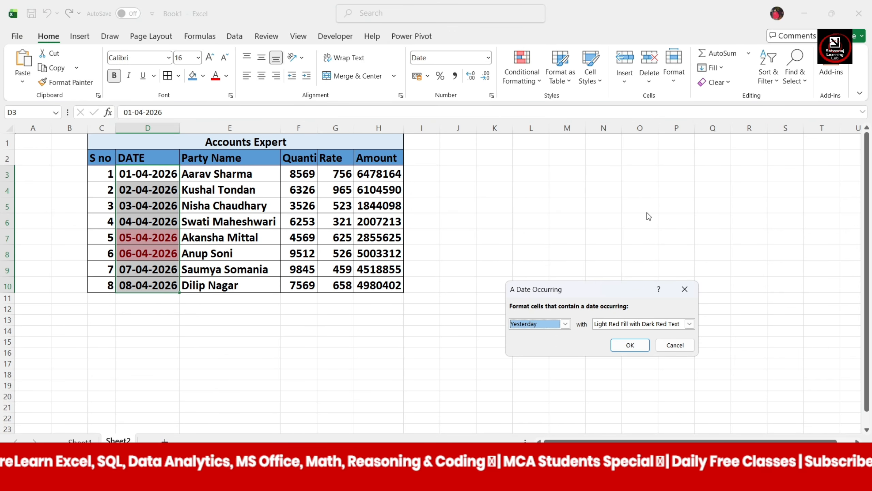
{"action": "left_click", "coordinate": [565, 324]}
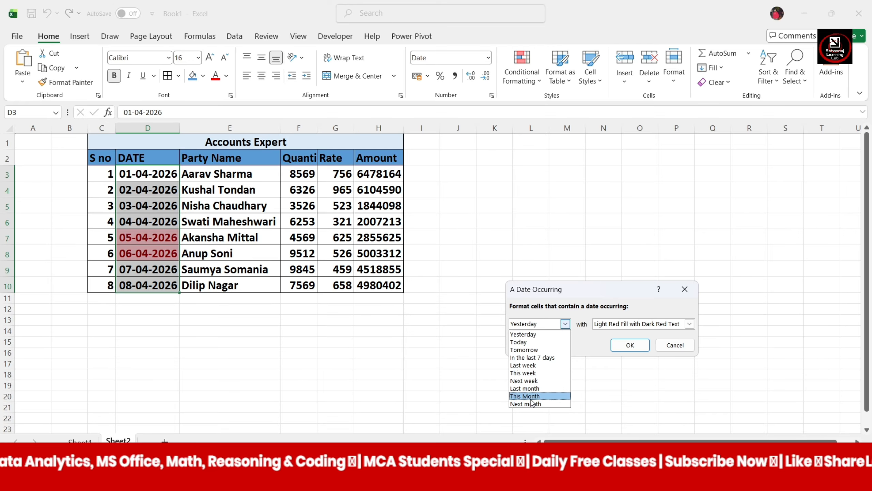
{"action": "left_click", "coordinate": [535, 349]}
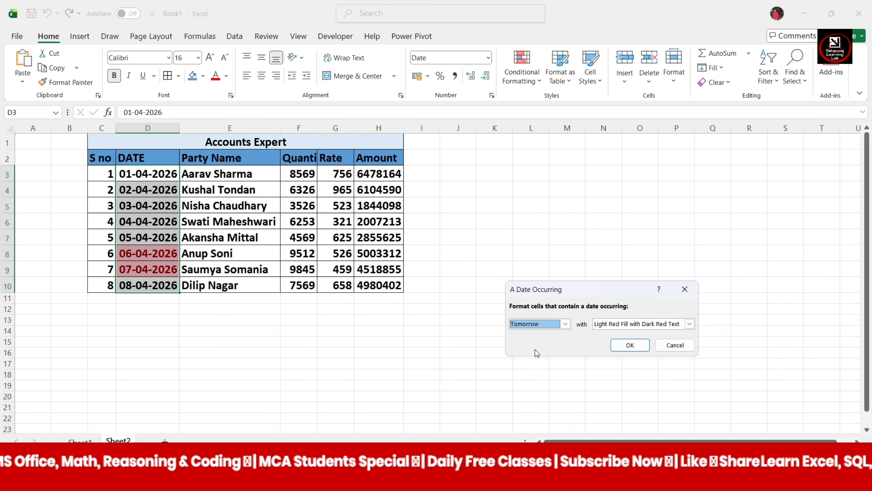
{"action": "left_click", "coordinate": [689, 323]}
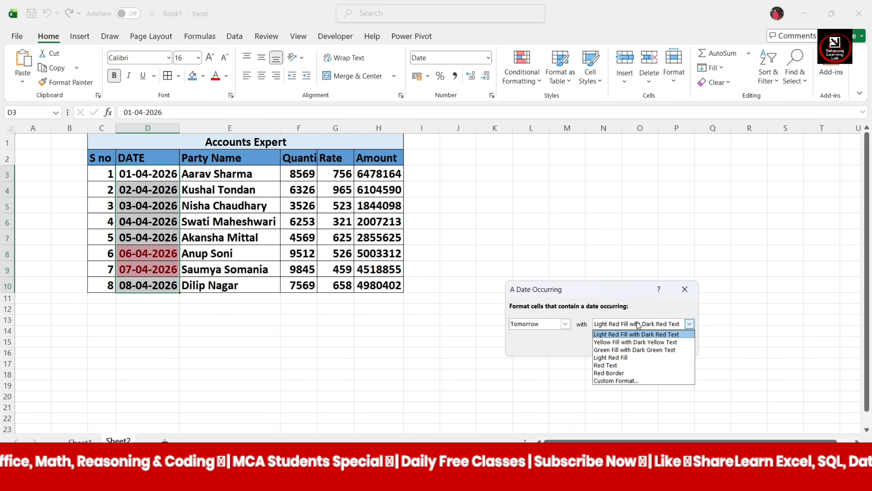
{"action": "left_click", "coordinate": [627, 352]}
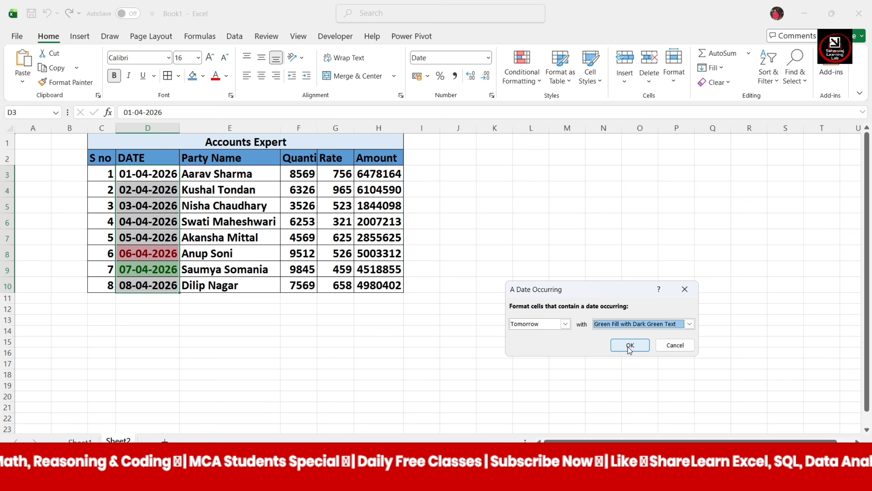
{"action": "left_click", "coordinate": [629, 345]}
{"action": "left_click", "coordinate": [422, 362]}
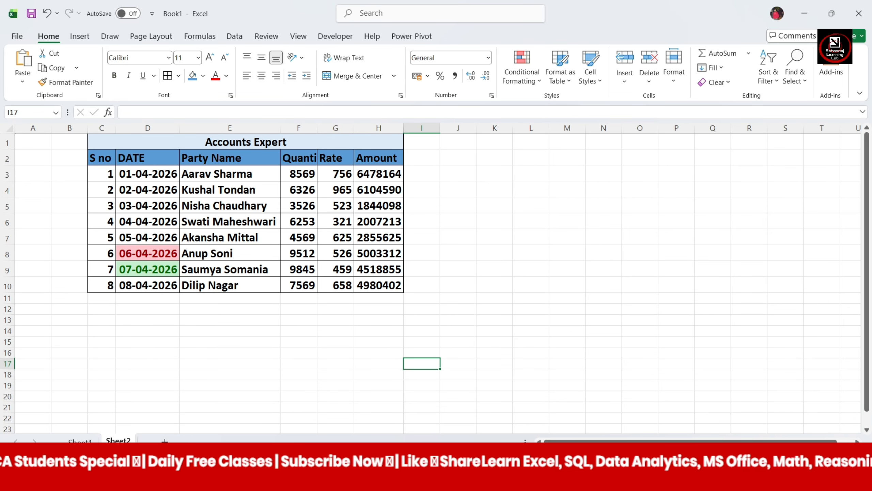
- On Sheet1, apply solid-fill blue data bars to the SCIENCE marks in F3:F10
{"action": "left_click", "coordinate": [92, 441]}
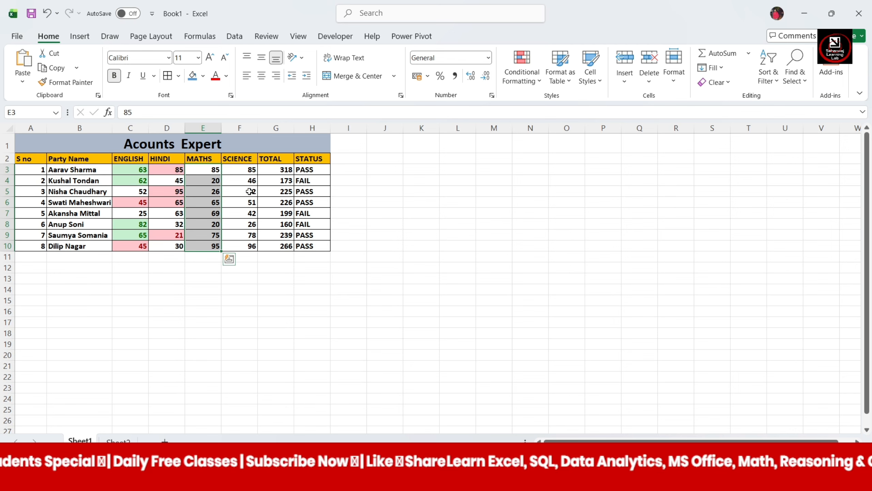
{"action": "left_click", "coordinate": [237, 168]}
{"action": "left_click_drag", "start_coordinate": [237, 167], "coordinate": [244, 241]}
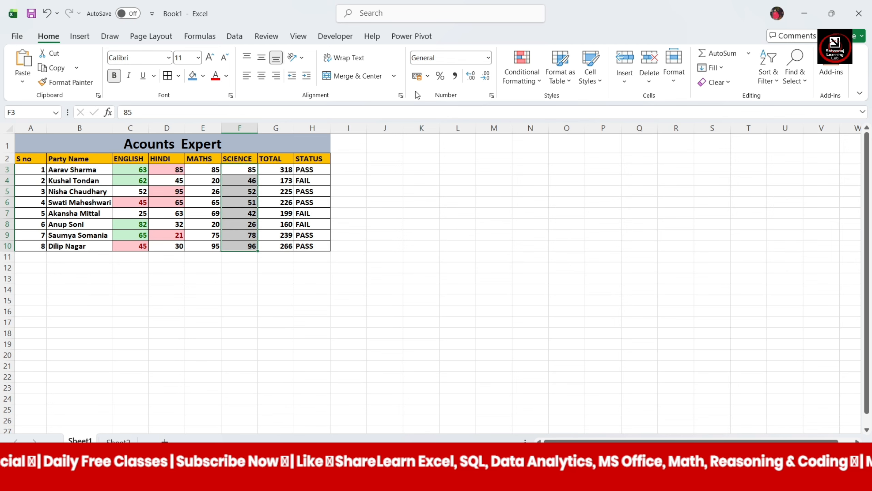
{"action": "left_click", "coordinate": [541, 81]}
{"action": "mouse_move", "coordinate": [549, 135]}
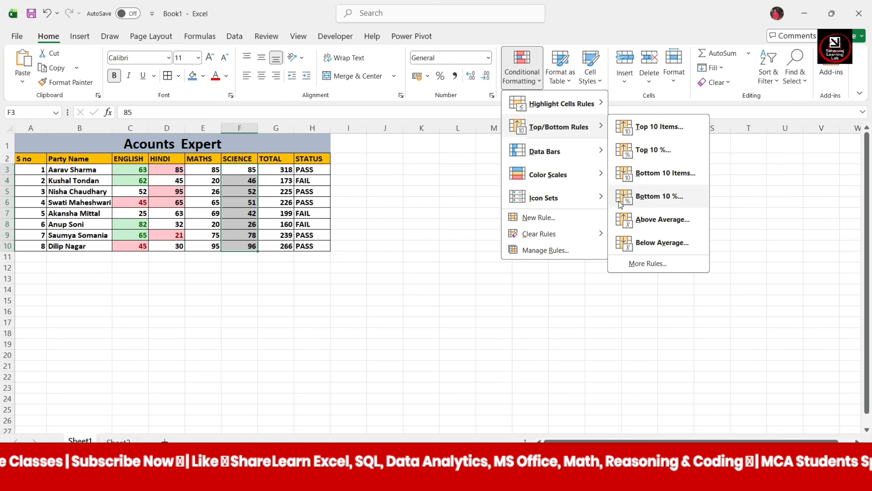
{"action": "mouse_move", "coordinate": [588, 156]}
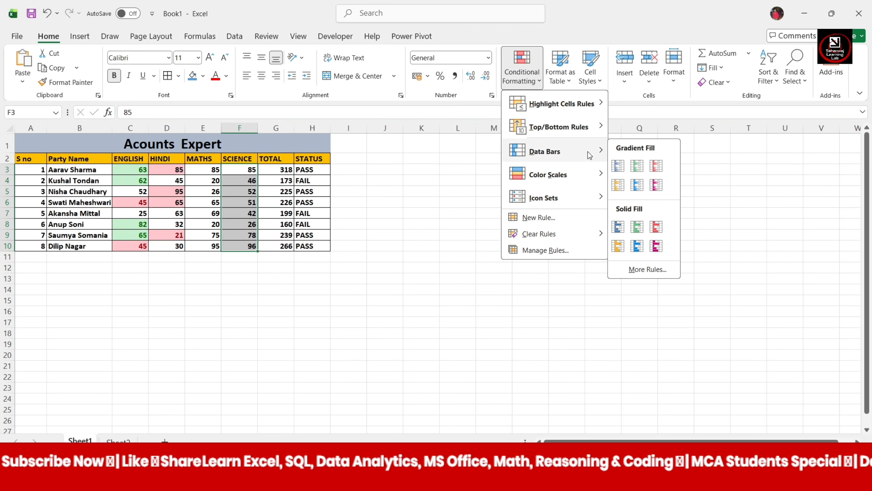
{"action": "left_click", "coordinate": [618, 228]}
{"action": "left_click", "coordinate": [407, 288]}
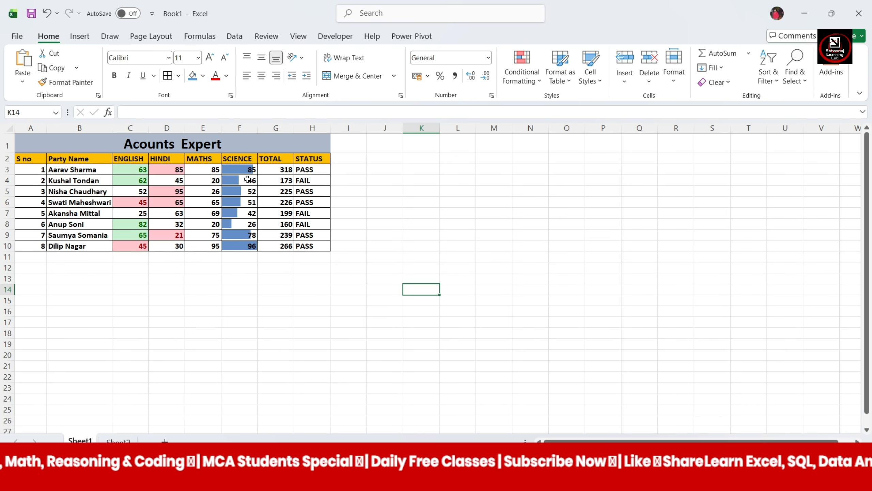
- Clear the conditional formatting rules from the SCIENCE cells F3:F10 only
{"action": "left_click_drag", "start_coordinate": [234, 171], "coordinate": [245, 243]}
{"action": "left_click", "coordinate": [522, 69]}
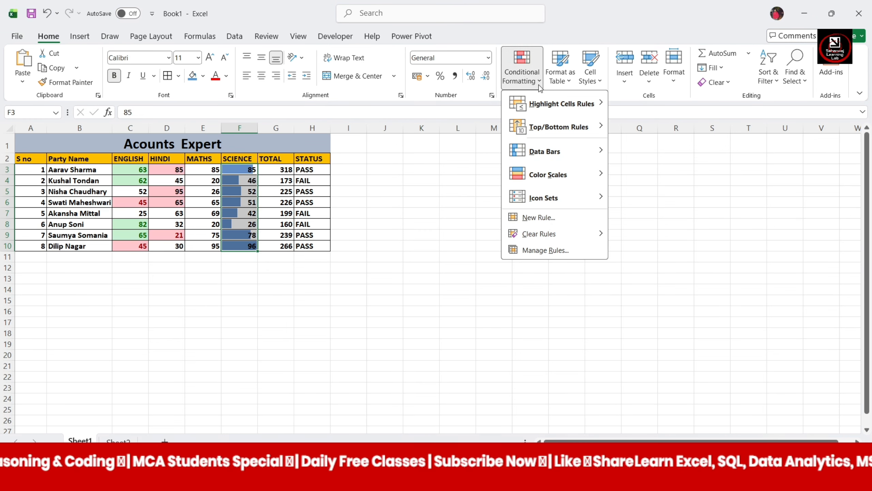
{"action": "mouse_move", "coordinate": [548, 233]}
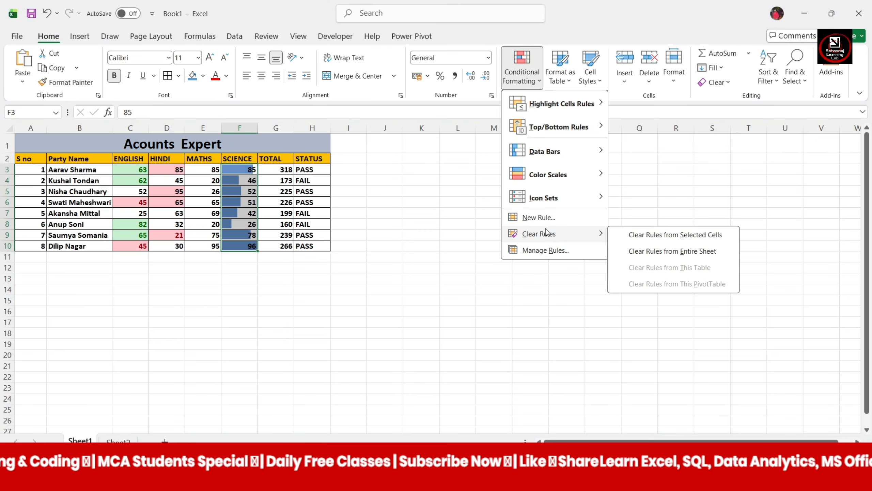
{"action": "left_click", "coordinate": [626, 234]}
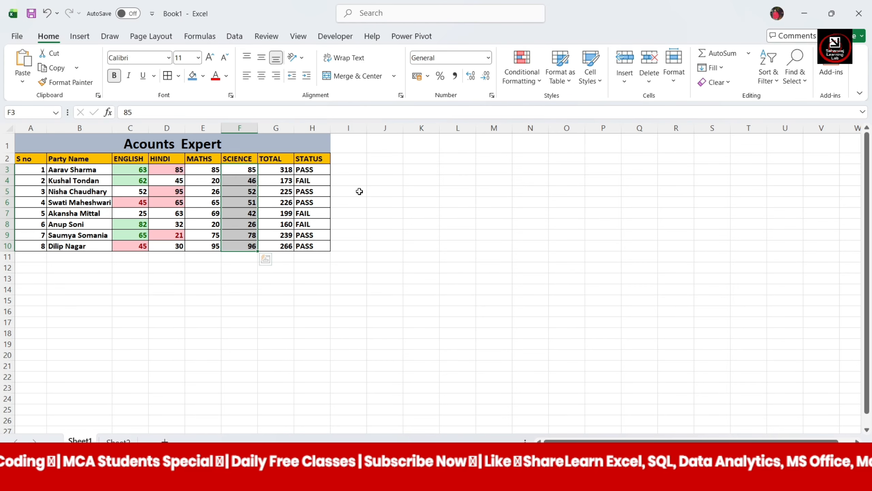
- Apply the Red - White - Green color scale to the SCIENCE marks in F3:F10
{"action": "left_click", "coordinate": [534, 77]}
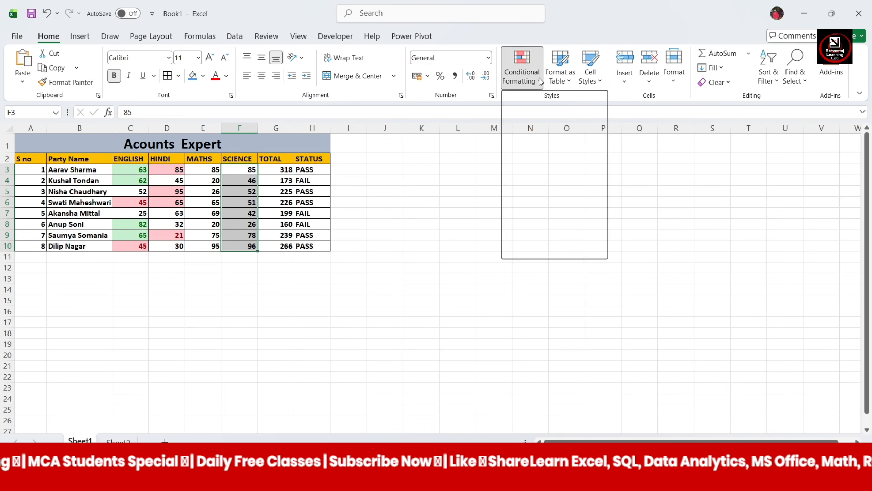
{"action": "mouse_move", "coordinate": [550, 163]}
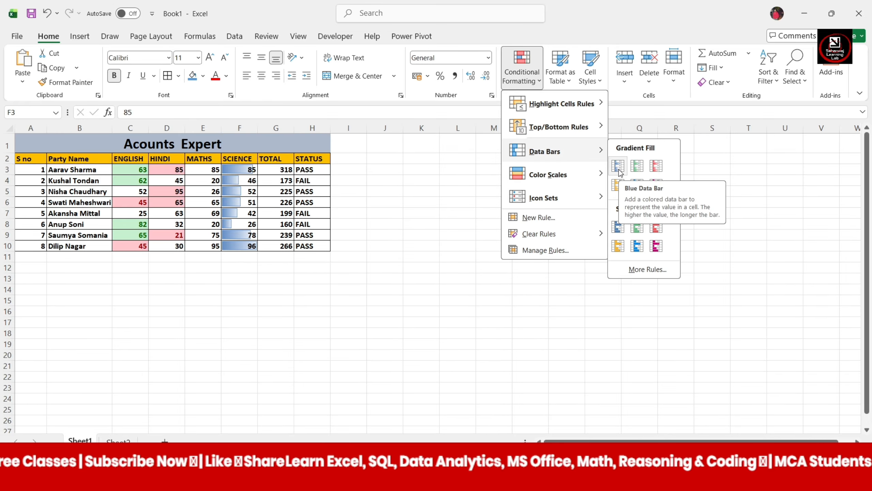
{"action": "mouse_move", "coordinate": [580, 175]}
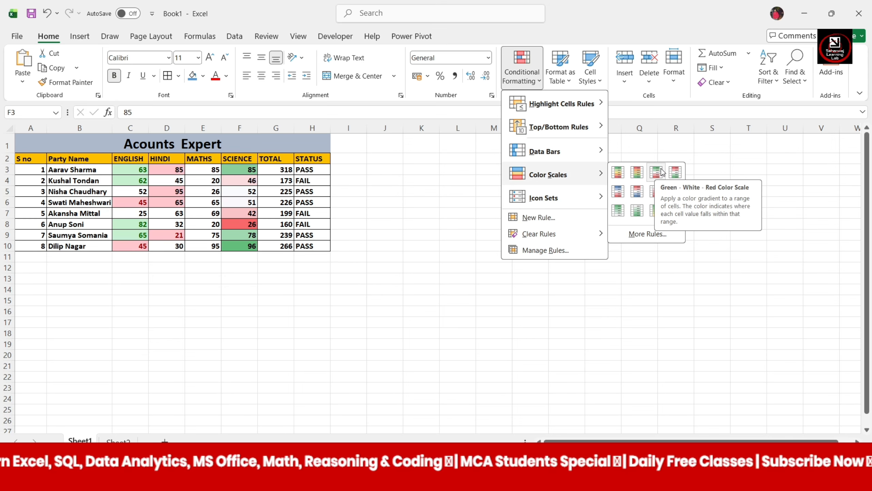
{"action": "left_click", "coordinate": [681, 170]}
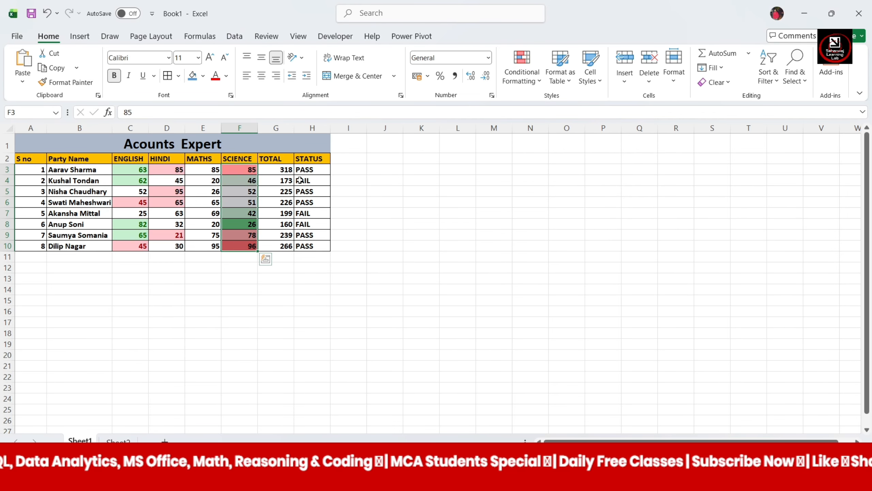
{"action": "left_click", "coordinate": [265, 258]}
- Apply the directional icon set with three colored arrows to the TOTAL values in G3:G10
{"action": "left_click_drag", "start_coordinate": [264, 170], "coordinate": [283, 246]}
{"action": "left_click", "coordinate": [536, 80]}
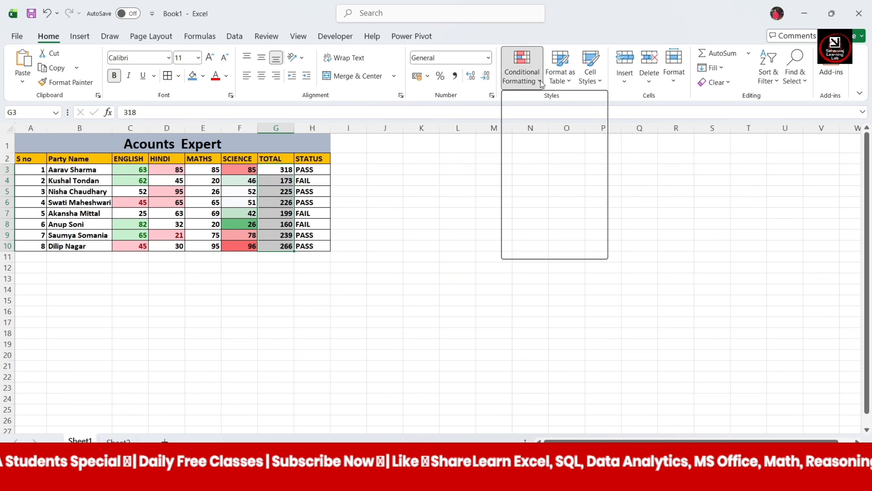
{"action": "mouse_move", "coordinate": [554, 178]}
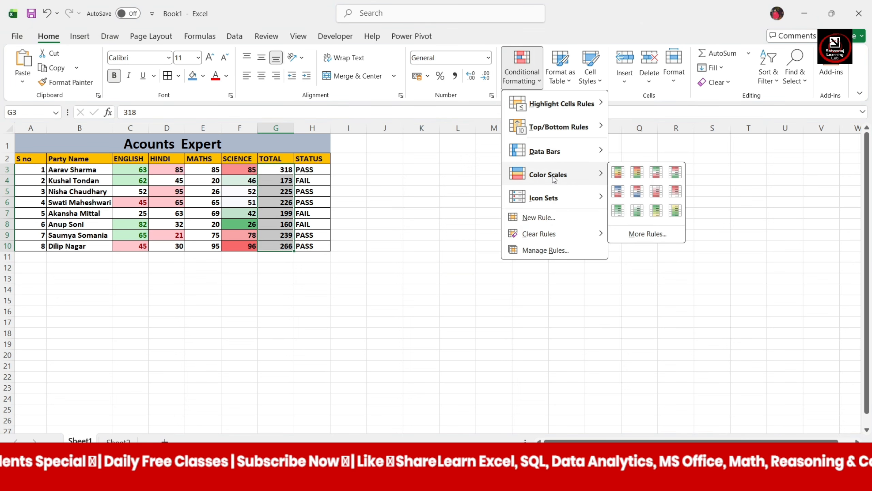
{"action": "mouse_move", "coordinate": [557, 195]}
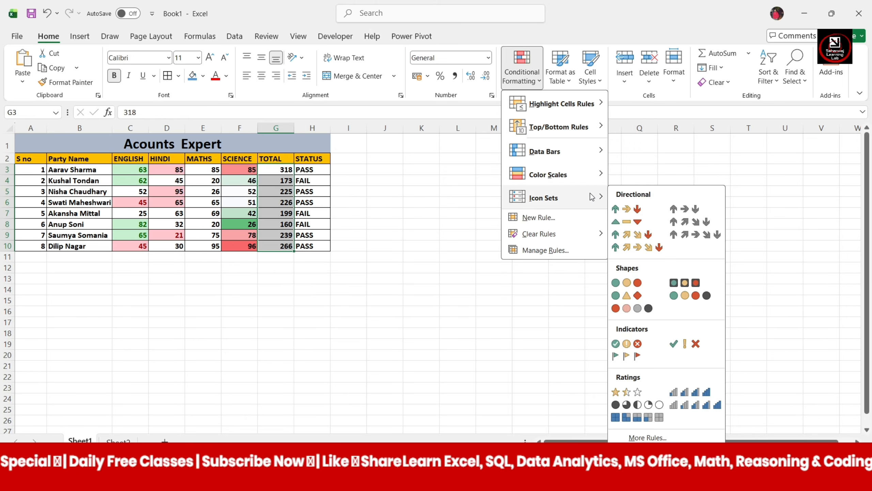
{"action": "left_click", "coordinate": [619, 208]}
{"action": "left_click", "coordinate": [385, 288]}
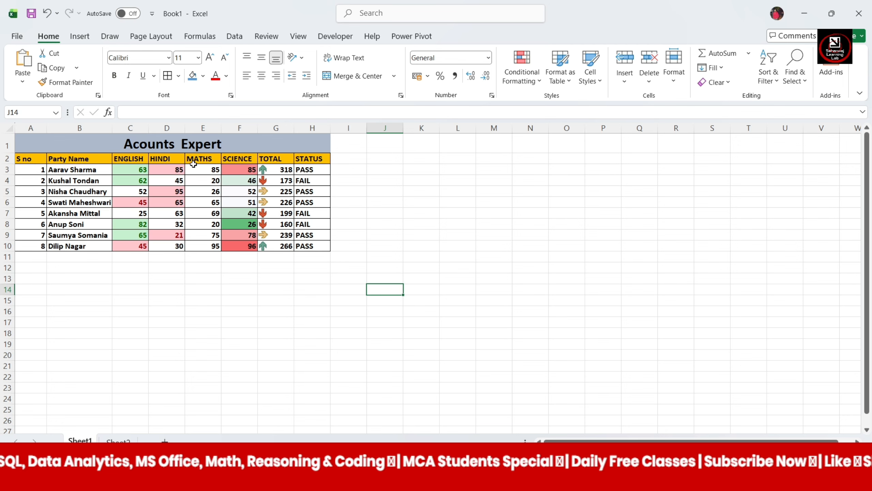
- Apply gradient-fill orange data bars to the MATHS marks in E3:E10
{"action": "left_click_drag", "start_coordinate": [193, 168], "coordinate": [213, 246]}
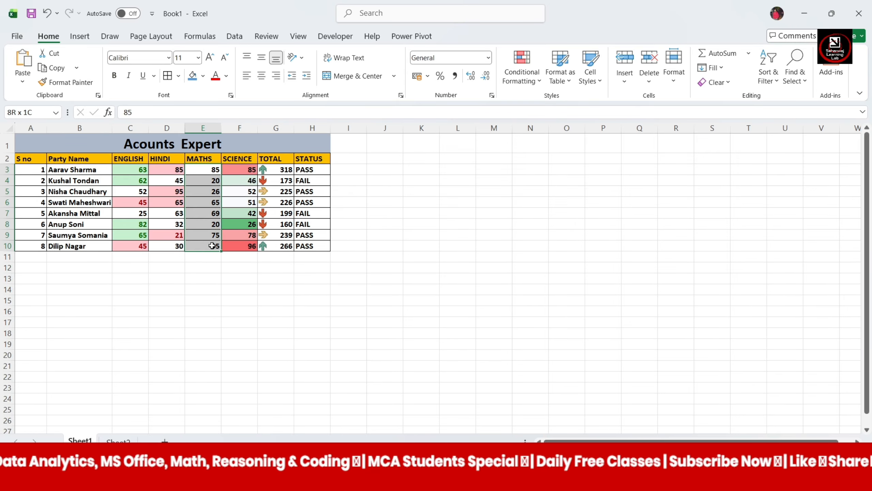
{"action": "left_click", "coordinate": [541, 81]}
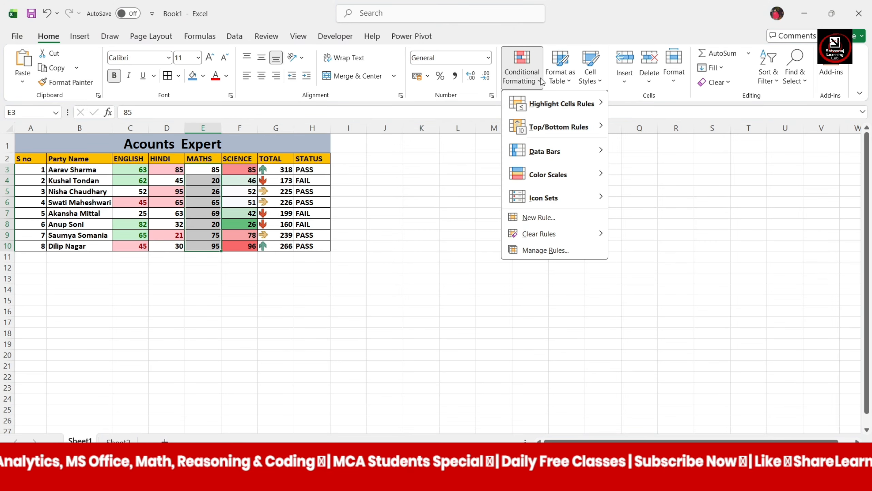
{"action": "mouse_move", "coordinate": [549, 193]}
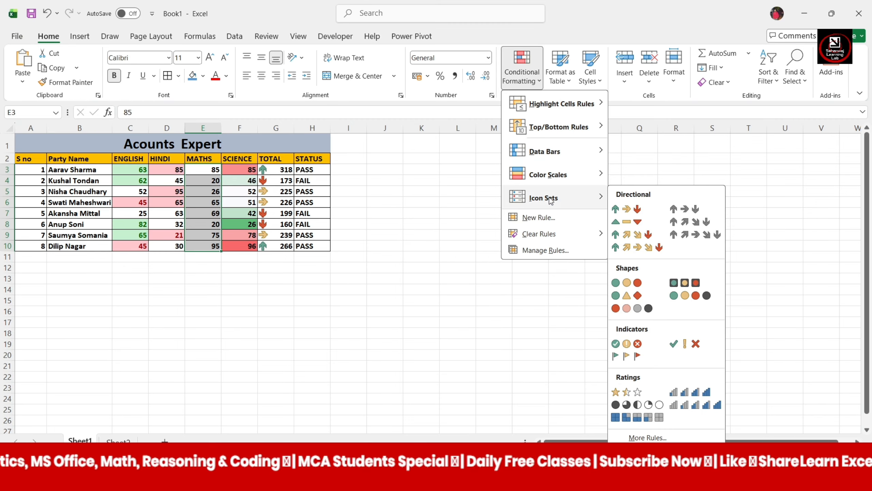
{"action": "mouse_move", "coordinate": [561, 153]}
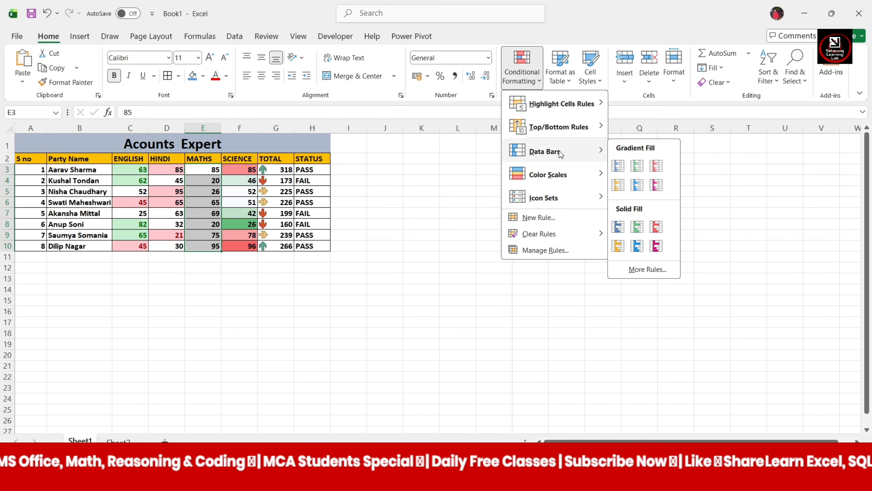
{"action": "left_click", "coordinate": [619, 186]}
{"action": "left_click", "coordinate": [323, 320]}
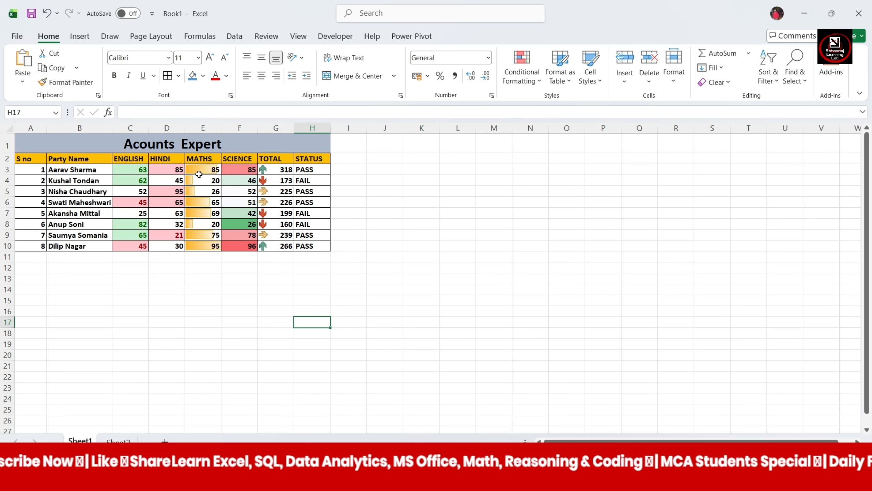
- Examine the rule types for a new formatting rule, including top or bottom ranked values, without creating a rule
{"action": "left_click", "coordinate": [539, 83]}
{"action": "mouse_move", "coordinate": [565, 175]}
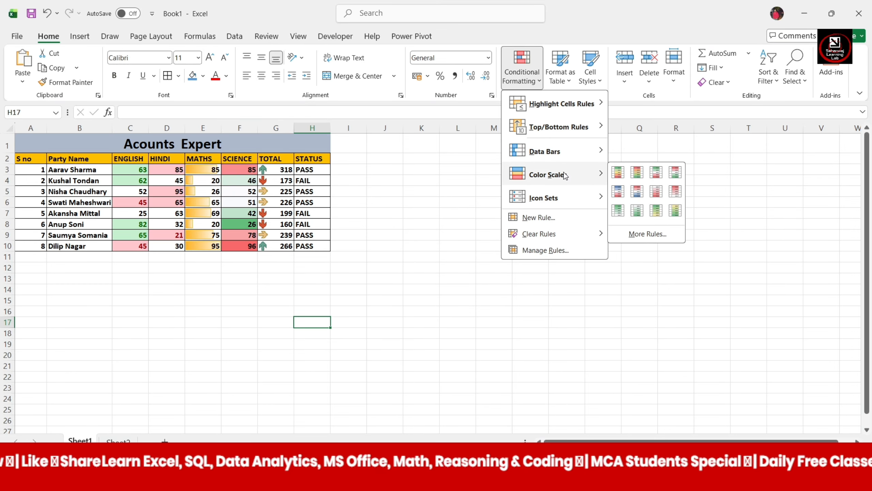
{"action": "left_click", "coordinate": [540, 218]}
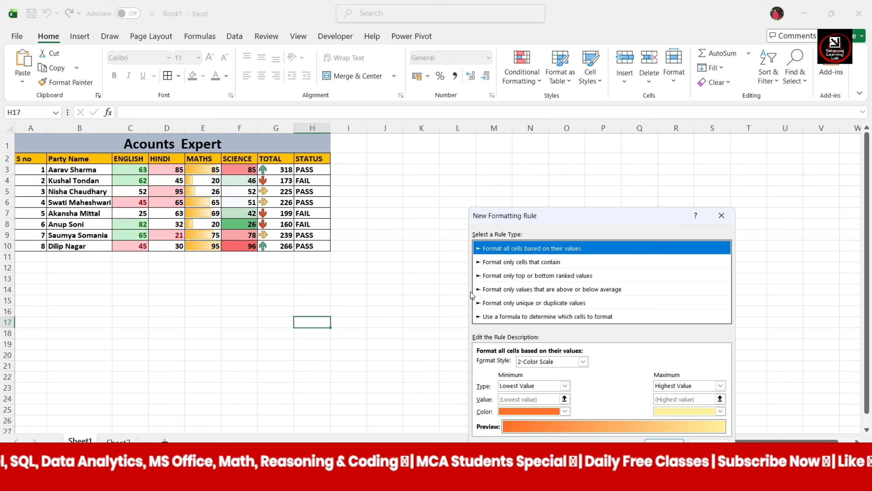
{"action": "left_click", "coordinate": [491, 272]}
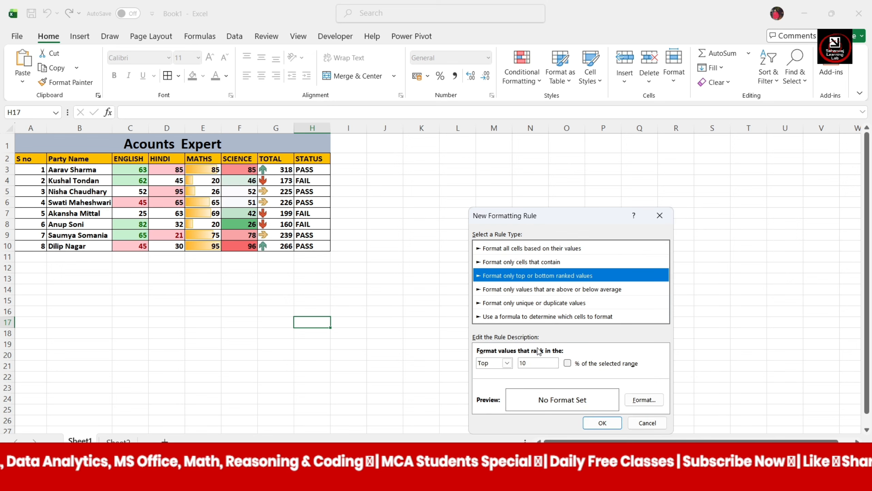
{"action": "left_click", "coordinate": [660, 215]}
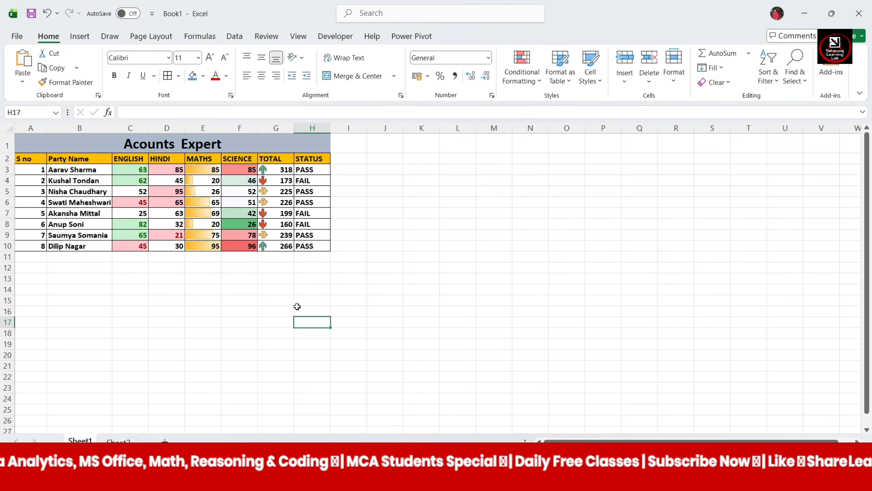